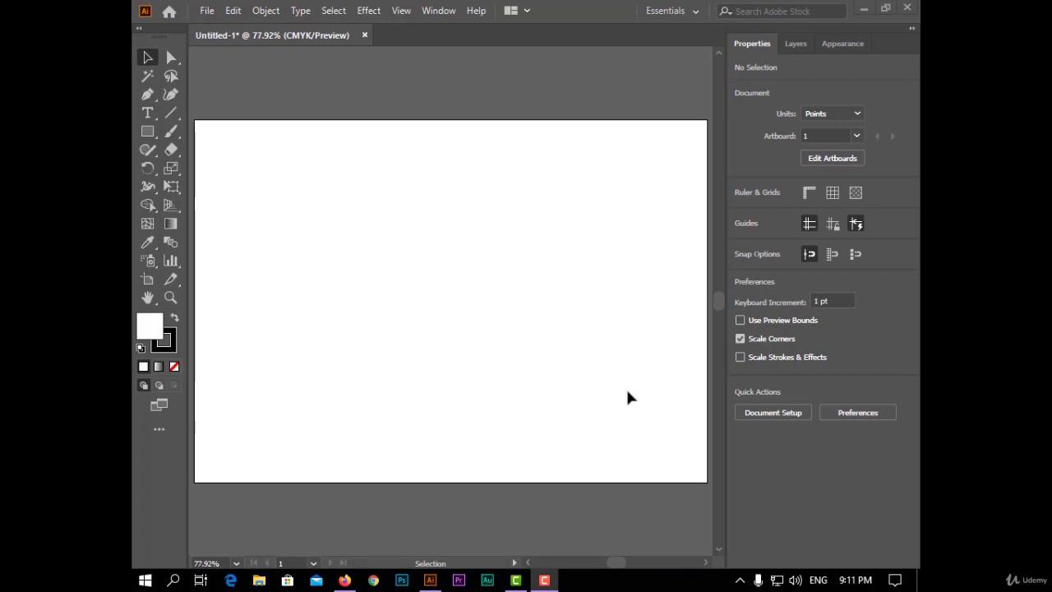
Draw a rectangle about 295 × 259 pt near the artboard's upper middle and fill it with orange.
{"action": "left_click", "coordinate": [147, 132]}
{"action": "left_click_drag", "start_coordinate": [313, 189], "coordinate": [493, 347]}
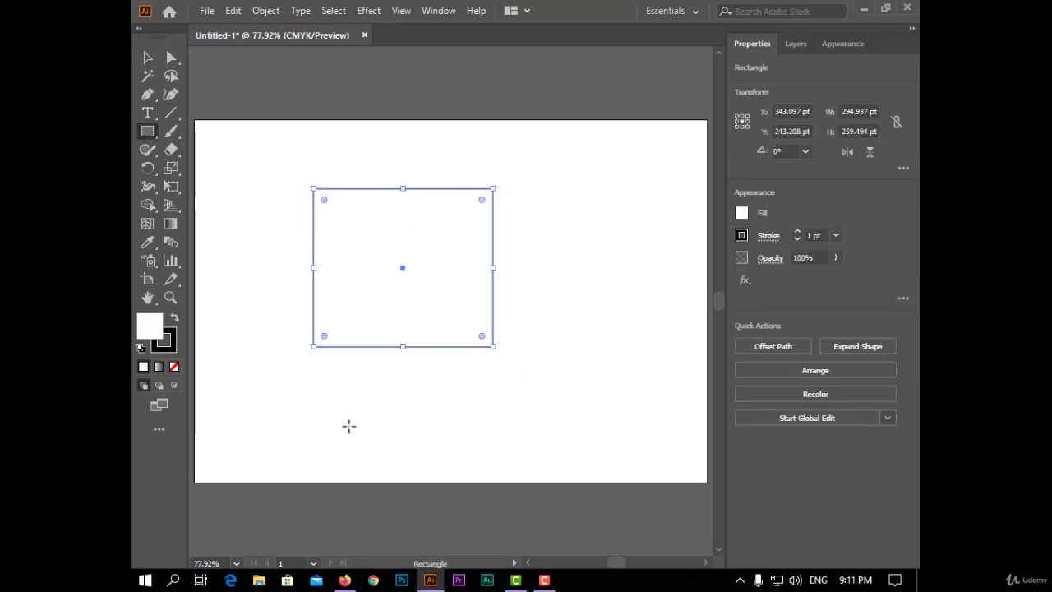
{"action": "left_click", "coordinate": [743, 214]}
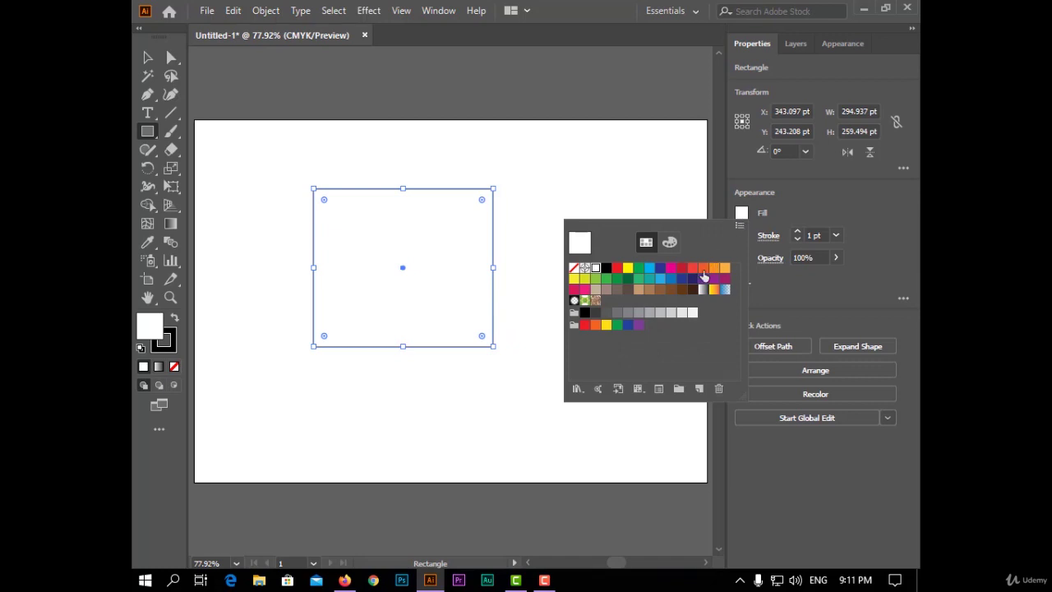
{"action": "left_click", "coordinate": [704, 272]}
Set the orange rectangle's stroke weight to 7 pt.
{"action": "left_click", "coordinate": [797, 231]}
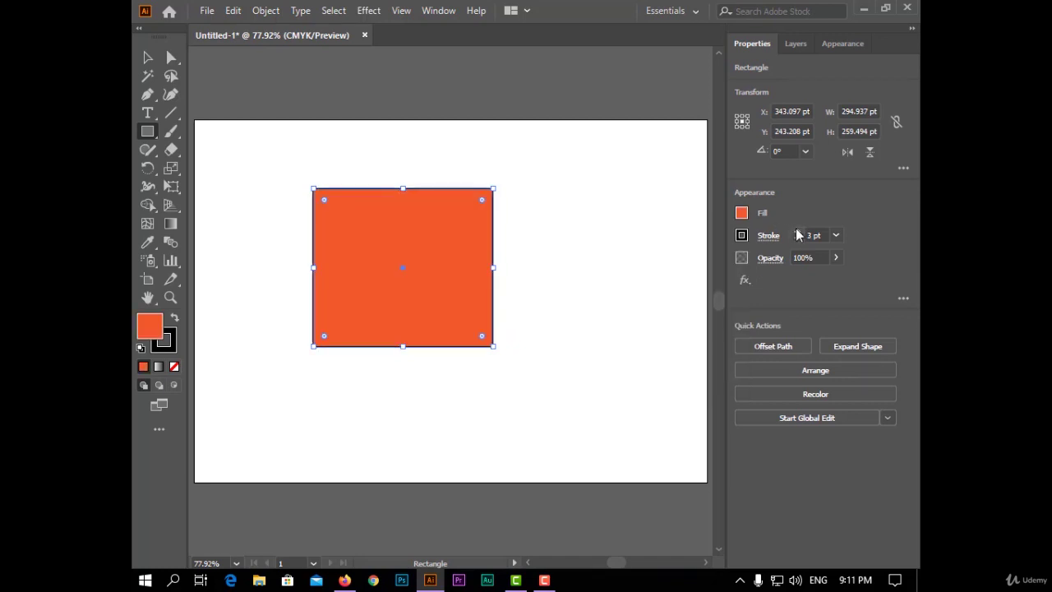
{"action": "left_click", "coordinate": [797, 232]}
{"action": "left_click", "coordinate": [797, 232]}
{"action": "left_click", "coordinate": [797, 232]}
{"action": "left_click", "coordinate": [797, 232]}
{"action": "left_click", "coordinate": [797, 231]}
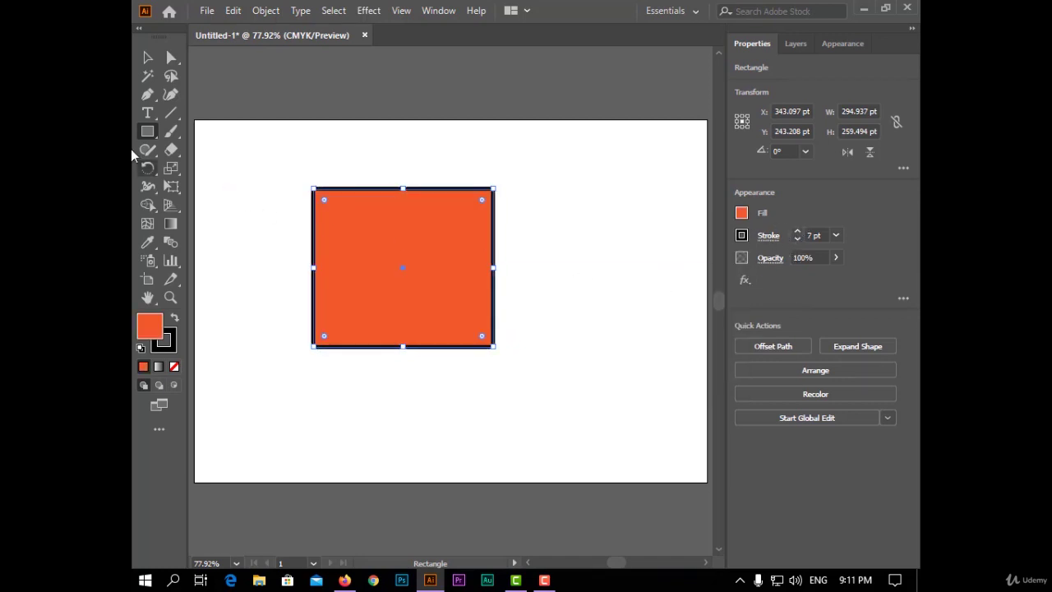
Draw a square about 351 pt wide overlapping the orange rectangle's lower-right corner and fill it with dark red.
{"action": "left_click_drag", "start_coordinate": [412, 233], "coordinate": [626, 445]}
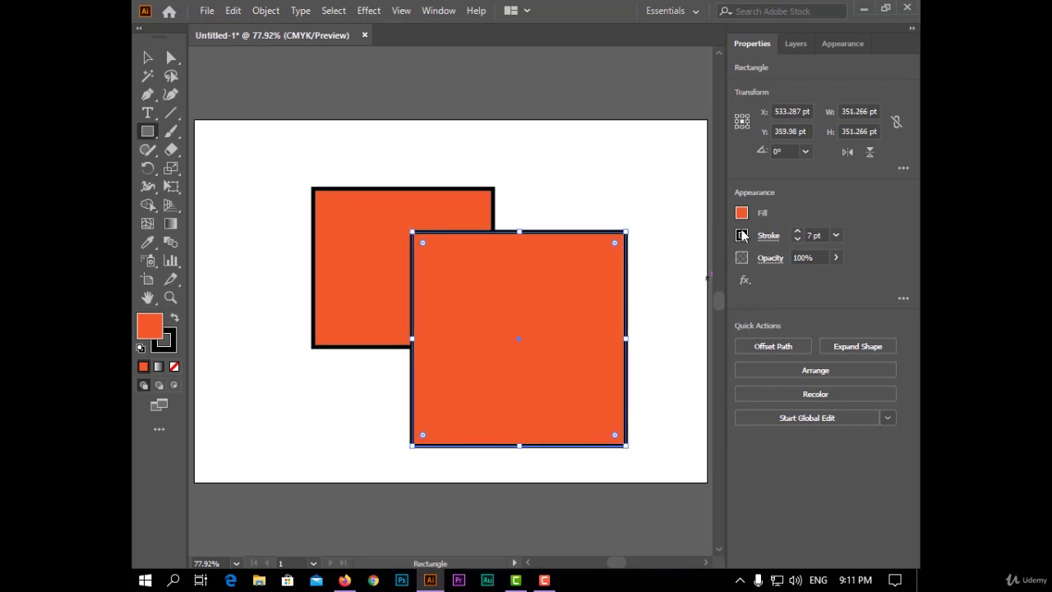
{"action": "left_click", "coordinate": [744, 213]}
{"action": "left_click", "coordinate": [682, 268]}
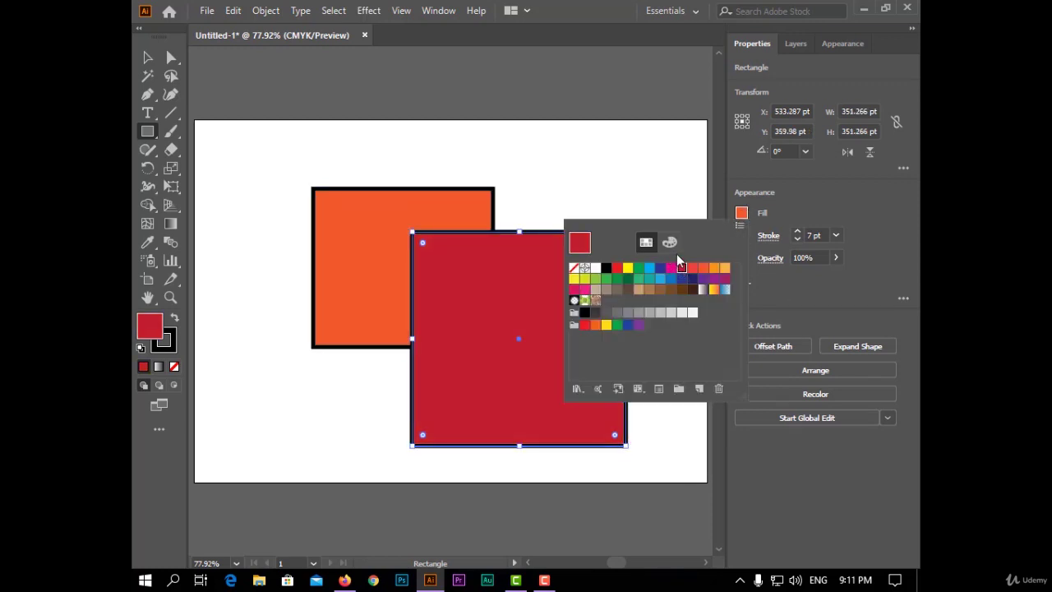
{"action": "left_click", "coordinate": [802, 285]}
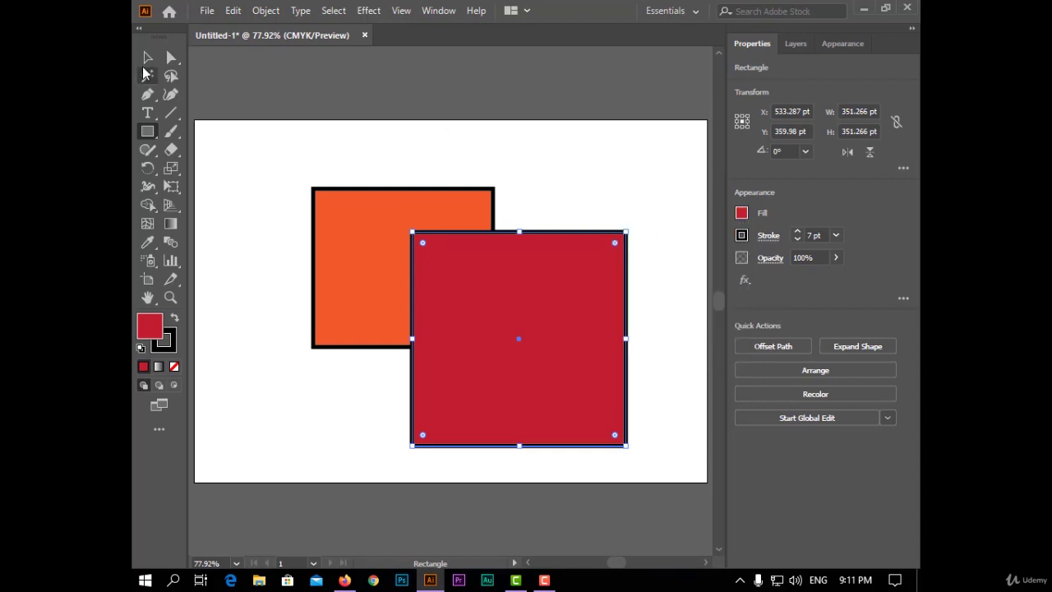
Group the orange rectangle and the red square and apply the Pathfinder Add effect to the group.
{"action": "left_click", "coordinate": [146, 61]}
{"action": "left_click_drag", "start_coordinate": [334, 144], "coordinate": [574, 393]}
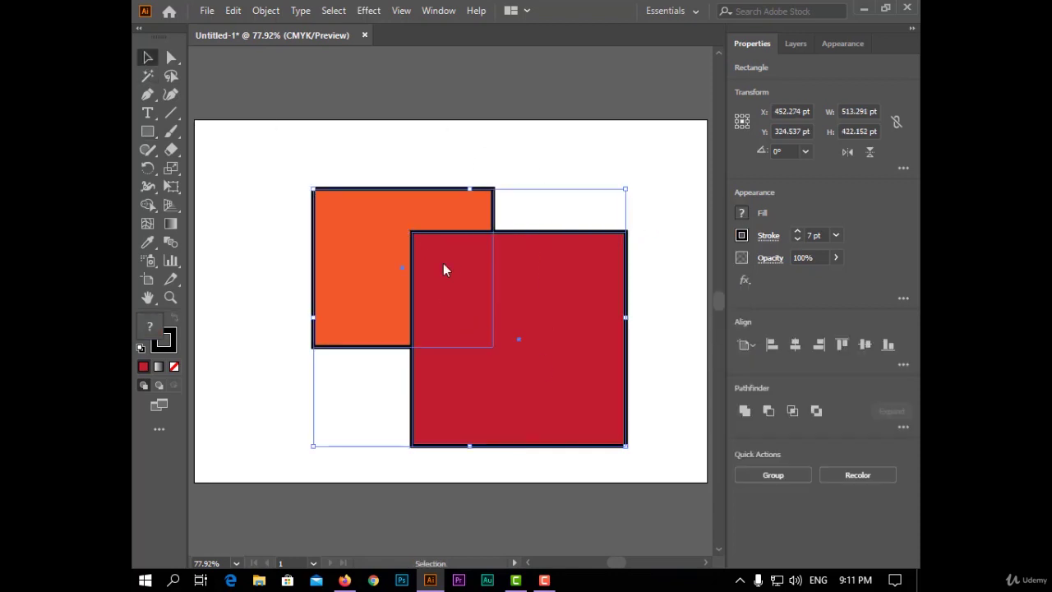
{"action": "right_click", "coordinate": [443, 251]}
{"action": "left_click", "coordinate": [549, 343]}
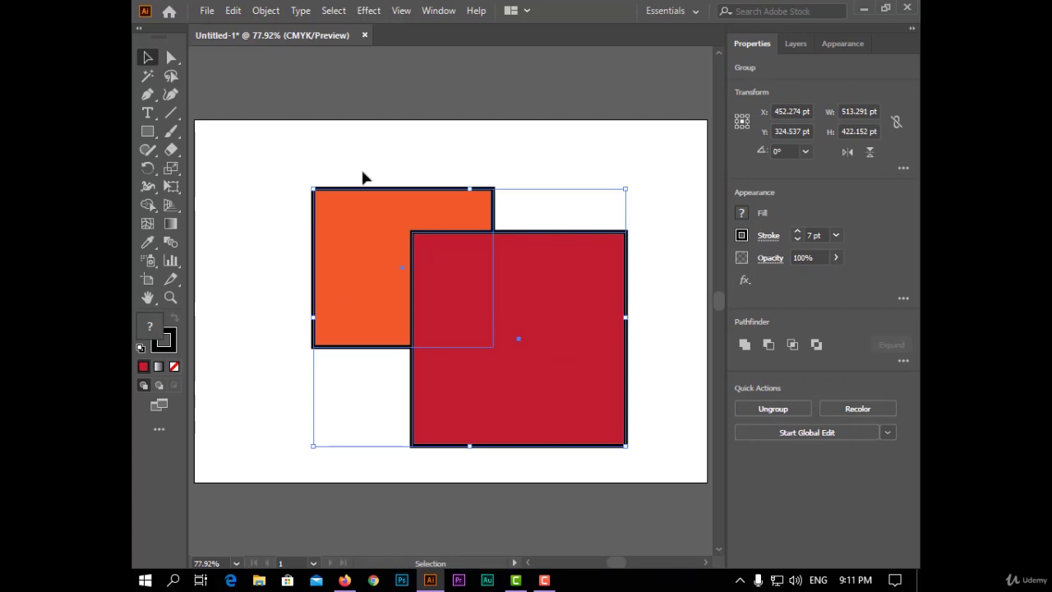
{"action": "left_click", "coordinate": [368, 10]}
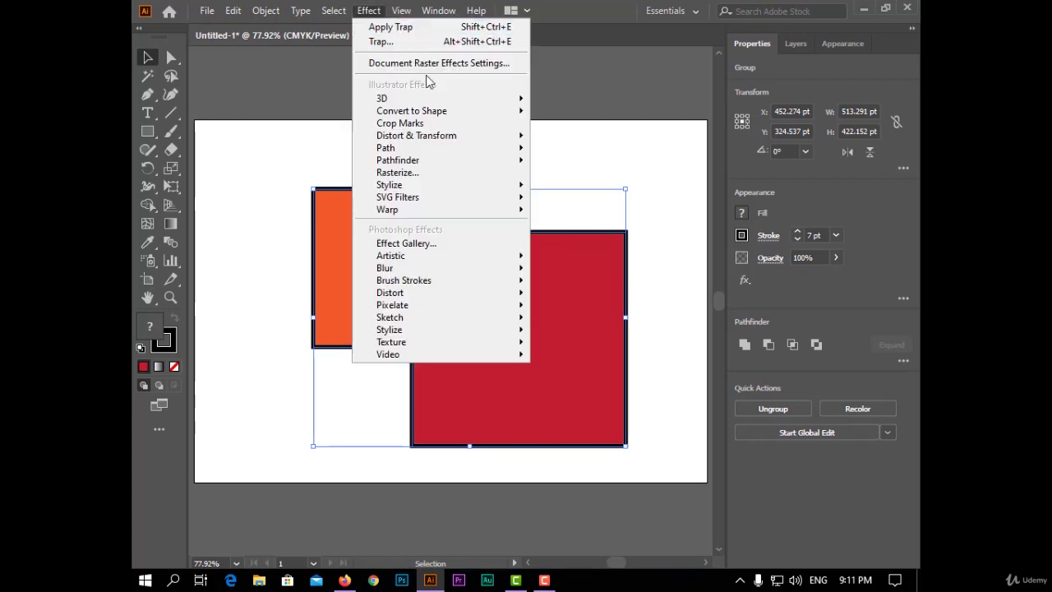
{"action": "mouse_move", "coordinate": [487, 161]}
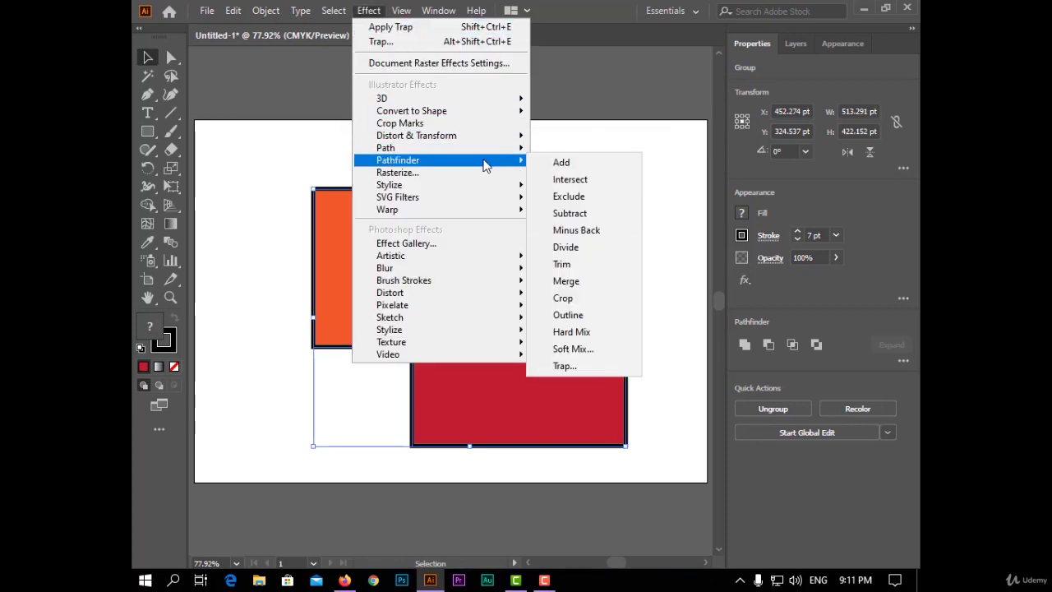
{"action": "left_click", "coordinate": [560, 165]}
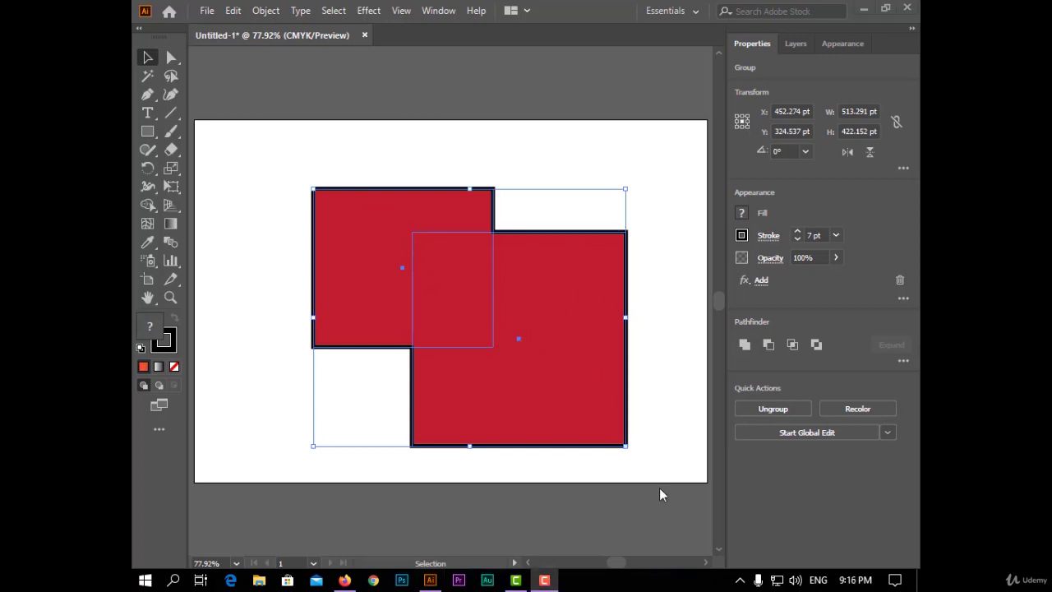
Undo the Add effect and ungroup the orange and red shapes.
{"action": "key", "text": "a"}
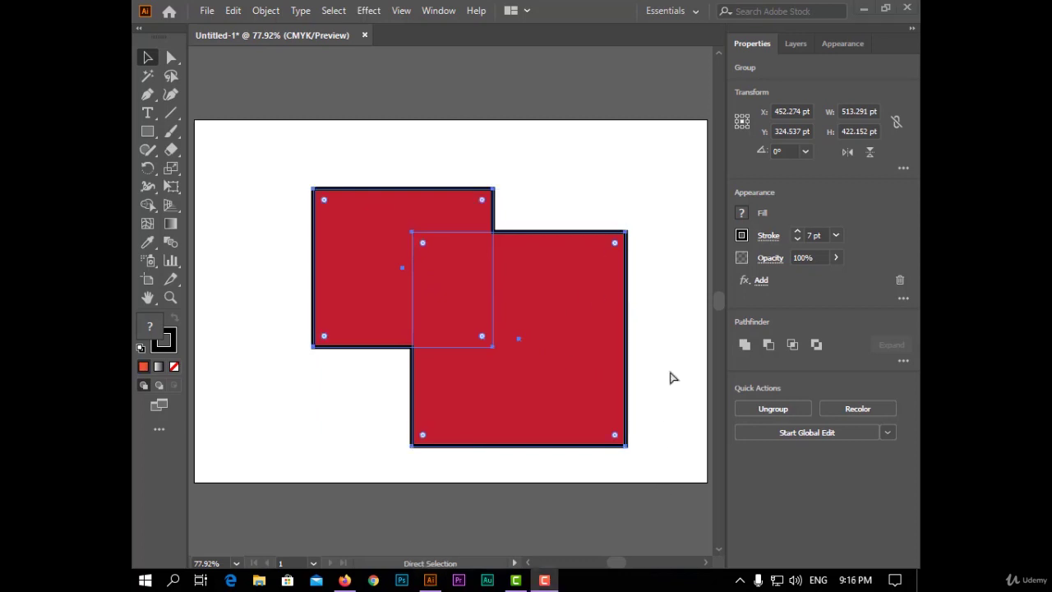
{"action": "key", "text": "v"}
{"action": "left_click", "coordinate": [670, 340]}
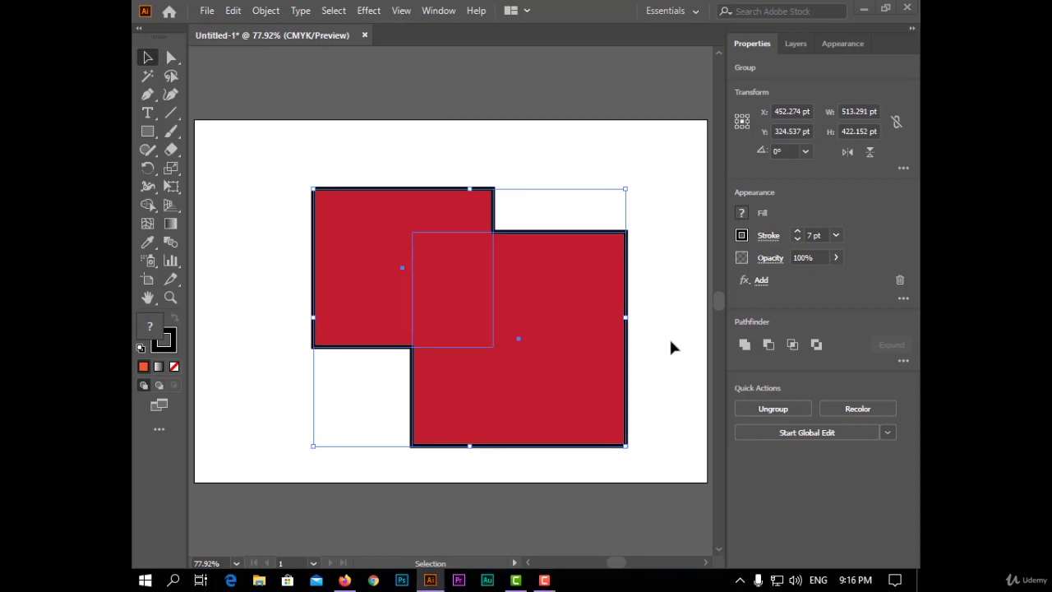
{"action": "key", "text": "ctrl+z"}
{"action": "left_click", "coordinate": [666, 345]}
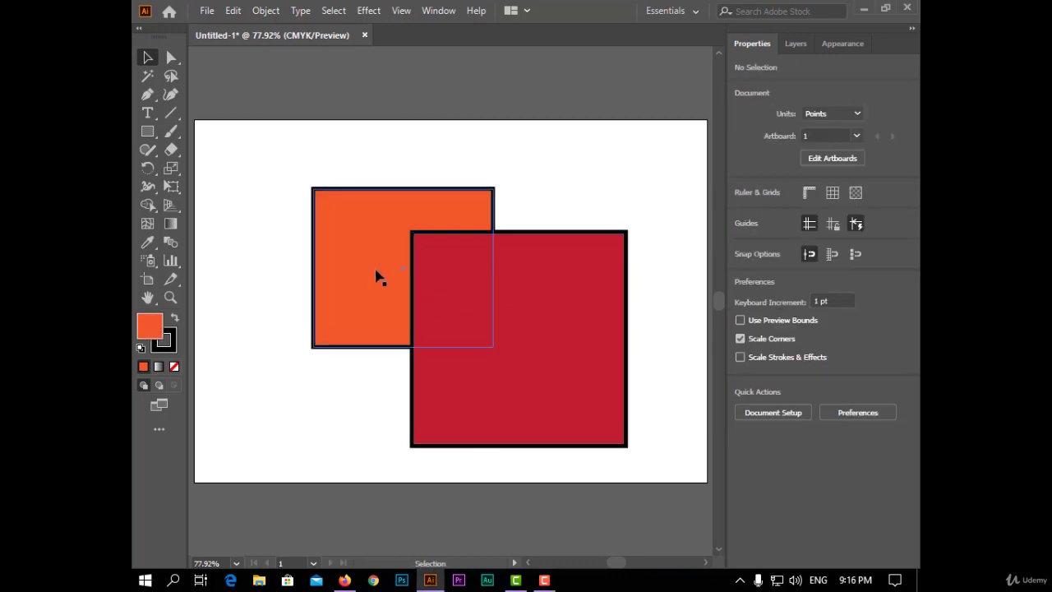
{"action": "left_click", "coordinate": [376, 277]}
{"action": "right_click", "coordinate": [376, 272]}
{"action": "left_click", "coordinate": [501, 398]}
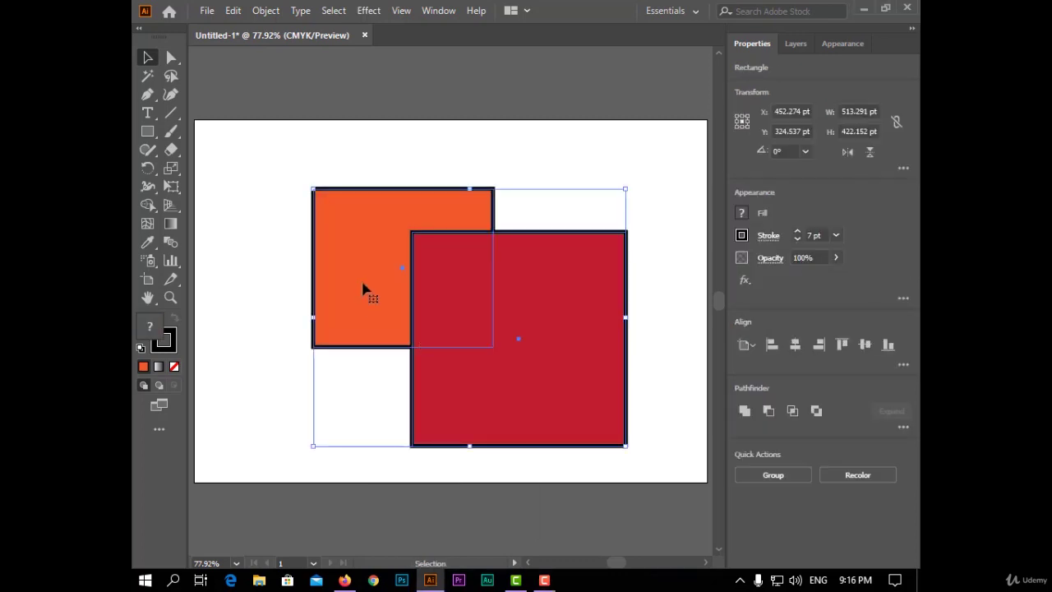
Bring the orange rectangle to the front of the stacking order, above the red square.
{"action": "left_click", "coordinate": [206, 329]}
{"action": "left_click", "coordinate": [370, 327]}
{"action": "right_click", "coordinate": [370, 326]}
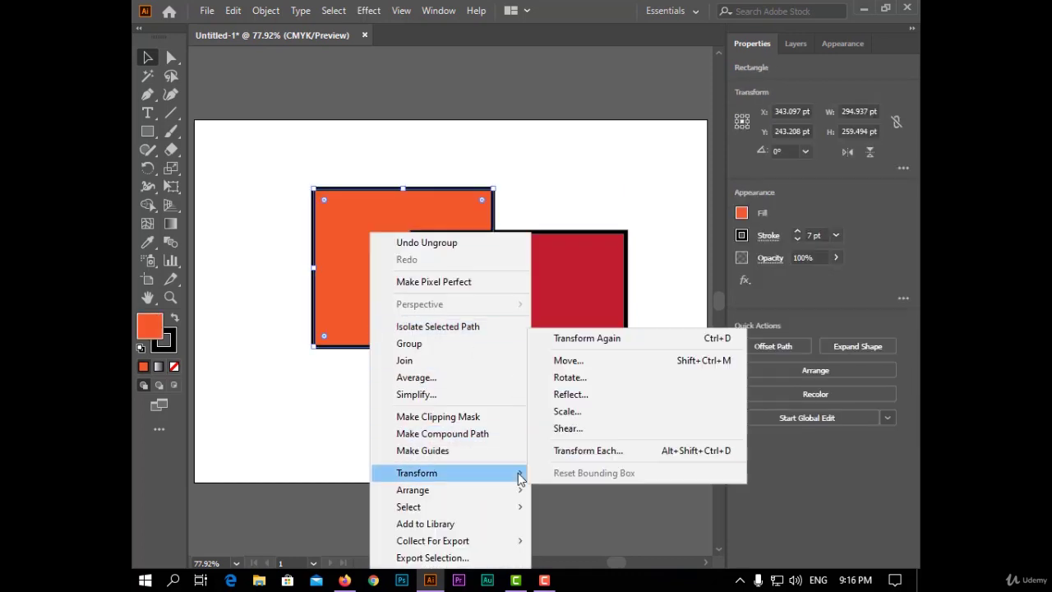
{"action": "mouse_move", "coordinate": [518, 490]}
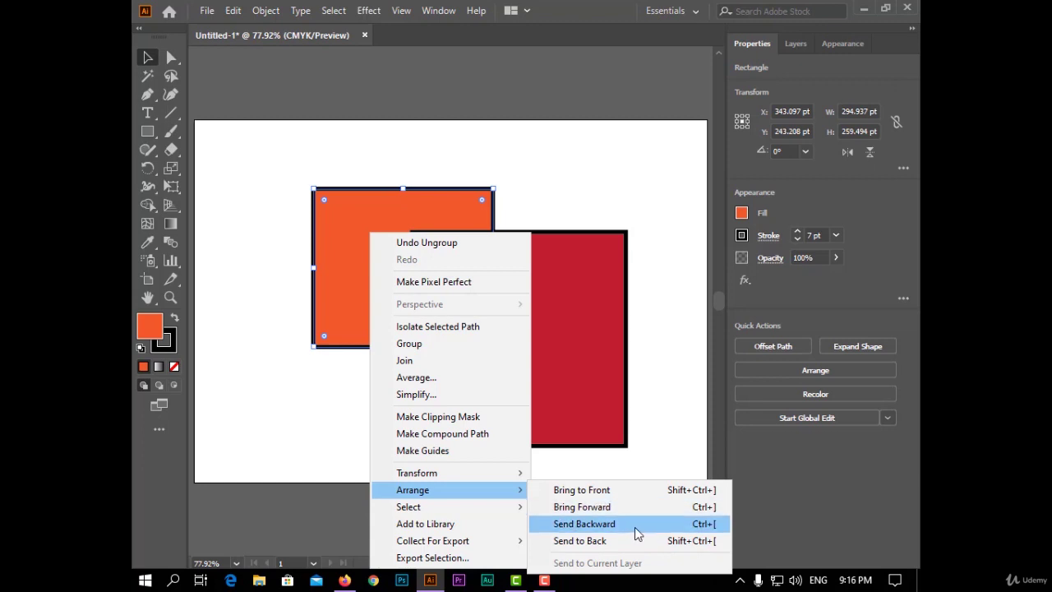
{"action": "left_click", "coordinate": [582, 490]}
{"action": "left_click", "coordinate": [492, 466]}
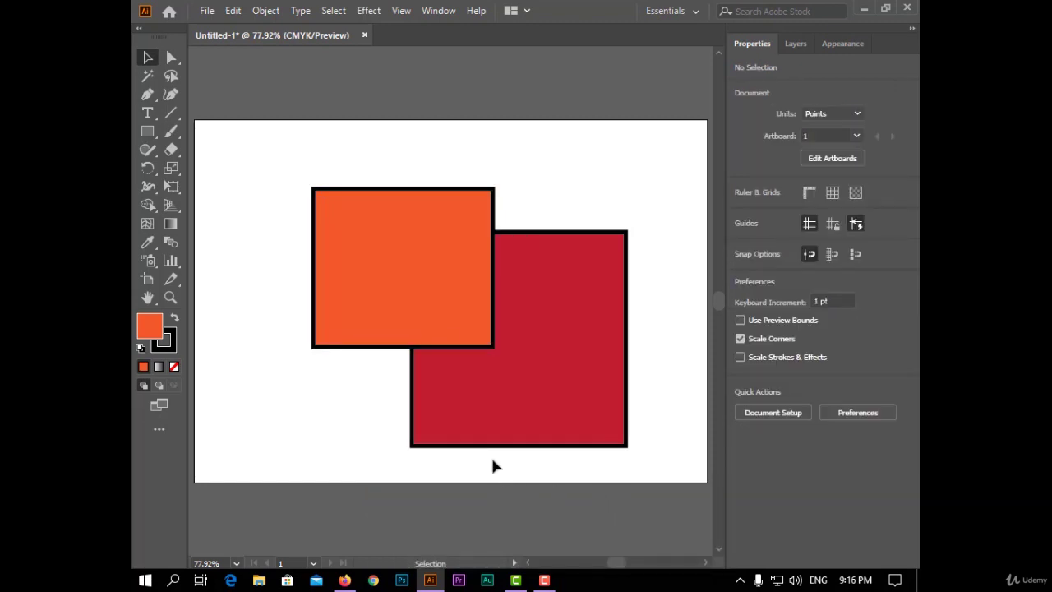
Group both shapes with the orange one in front and apply the Pathfinder Add effect.
{"action": "left_click_drag", "start_coordinate": [522, 289], "coordinate": [562, 359]}
{"action": "right_click", "coordinate": [447, 264]}
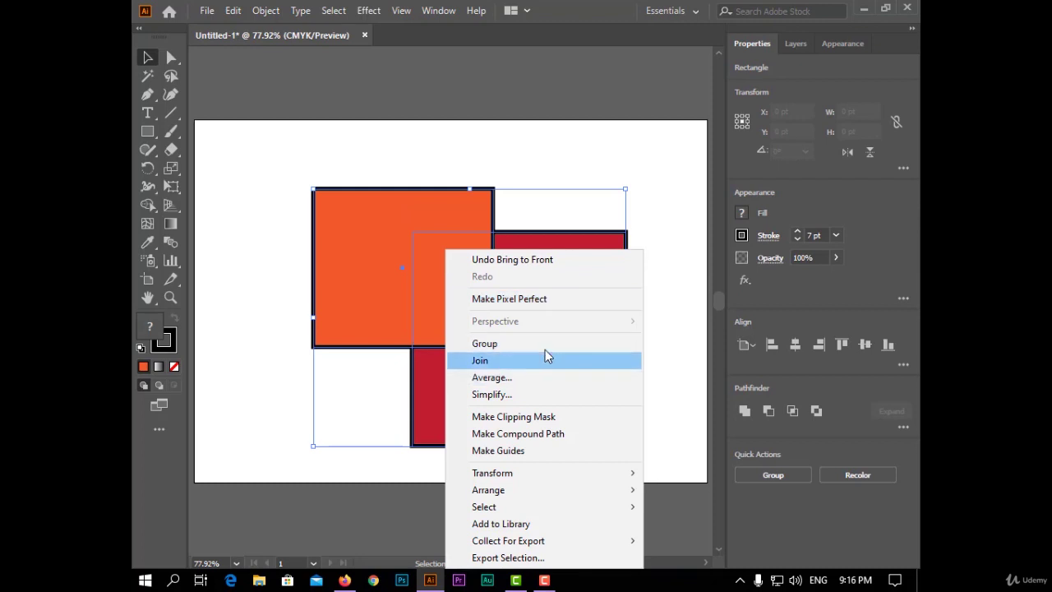
{"action": "left_click", "coordinate": [538, 344]}
{"action": "left_click", "coordinate": [369, 10]}
{"action": "mouse_move", "coordinate": [485, 161]}
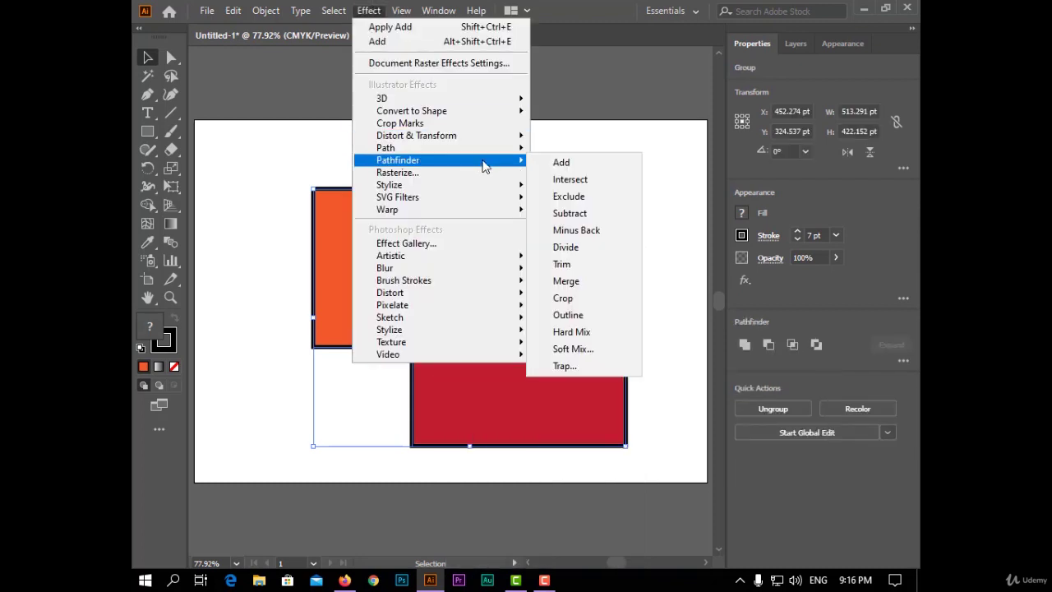
{"action": "left_click", "coordinate": [584, 169]}
{"action": "left_click", "coordinate": [696, 276]}
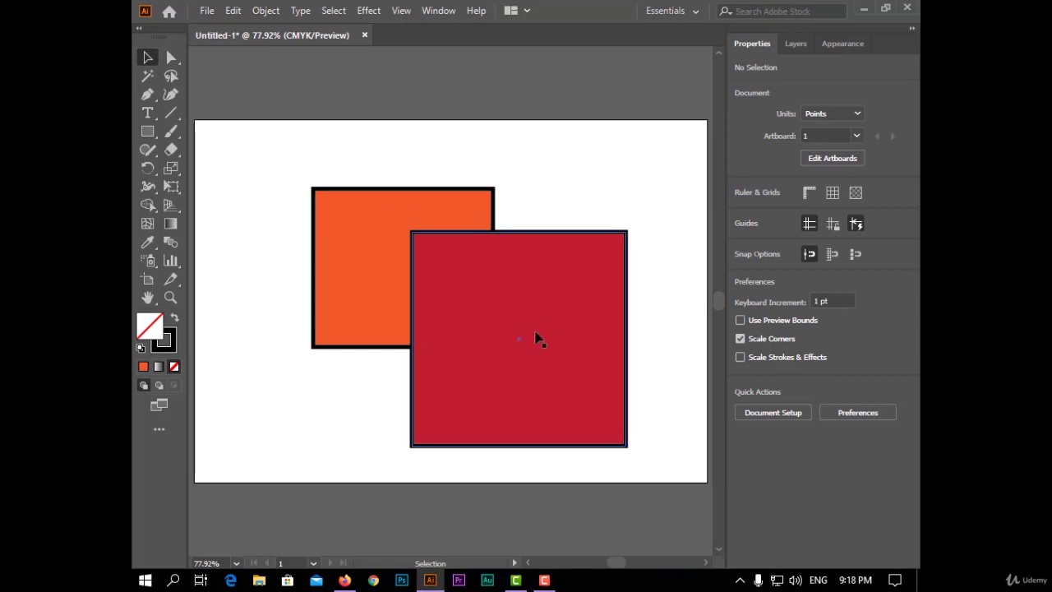
Group the orange rectangle and the red square and apply the Pathfinder Intersect effect, leaving the group deselected.
{"action": "left_click_drag", "start_coordinate": [406, 127], "coordinate": [527, 332]}
{"action": "right_click", "coordinate": [445, 284]}
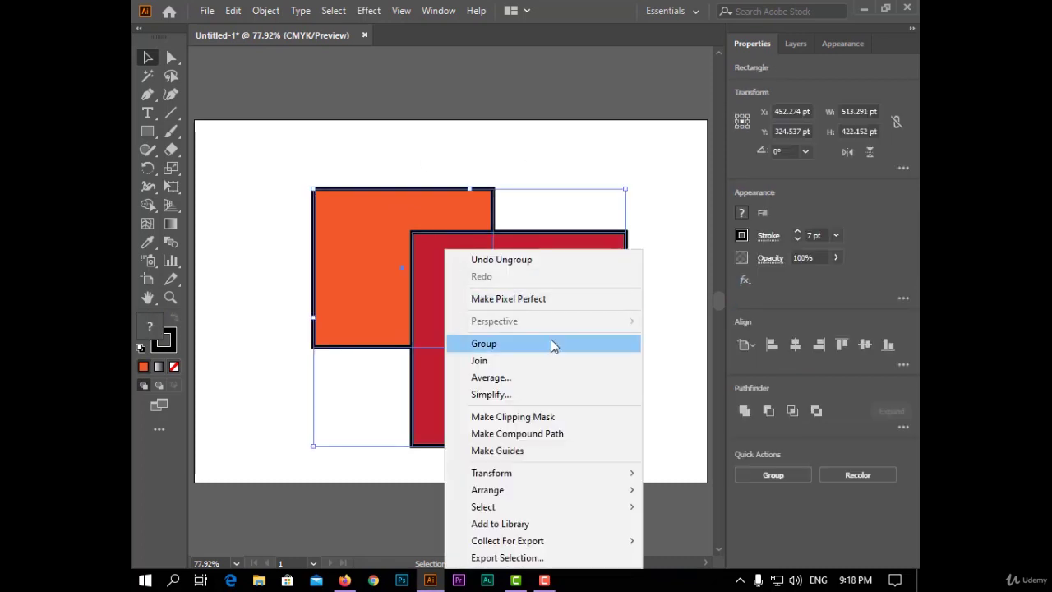
{"action": "left_click", "coordinate": [552, 342]}
{"action": "left_click", "coordinate": [371, 12]}
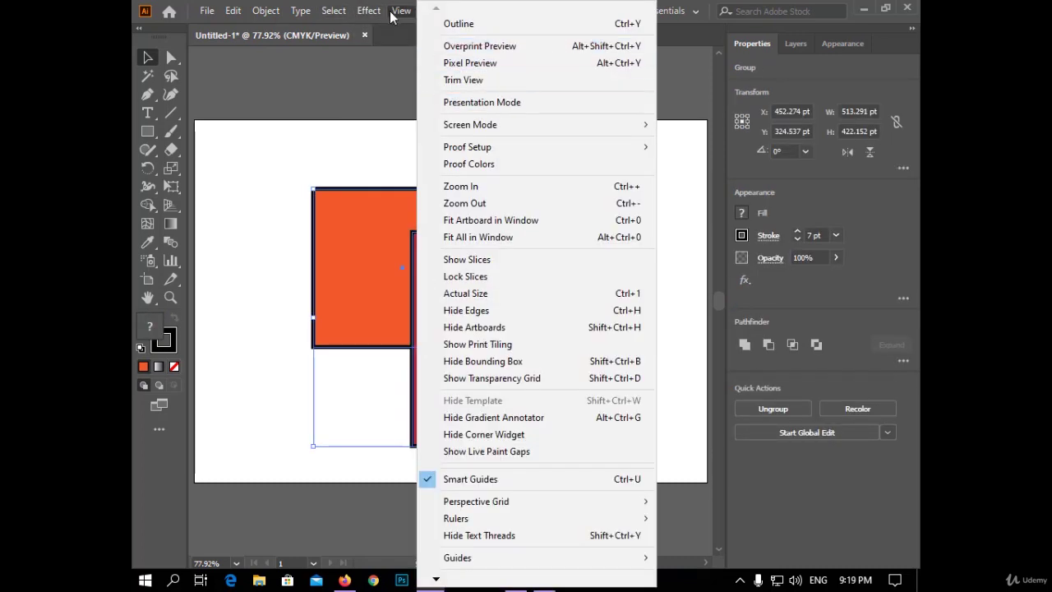
{"action": "mouse_move", "coordinate": [503, 165]}
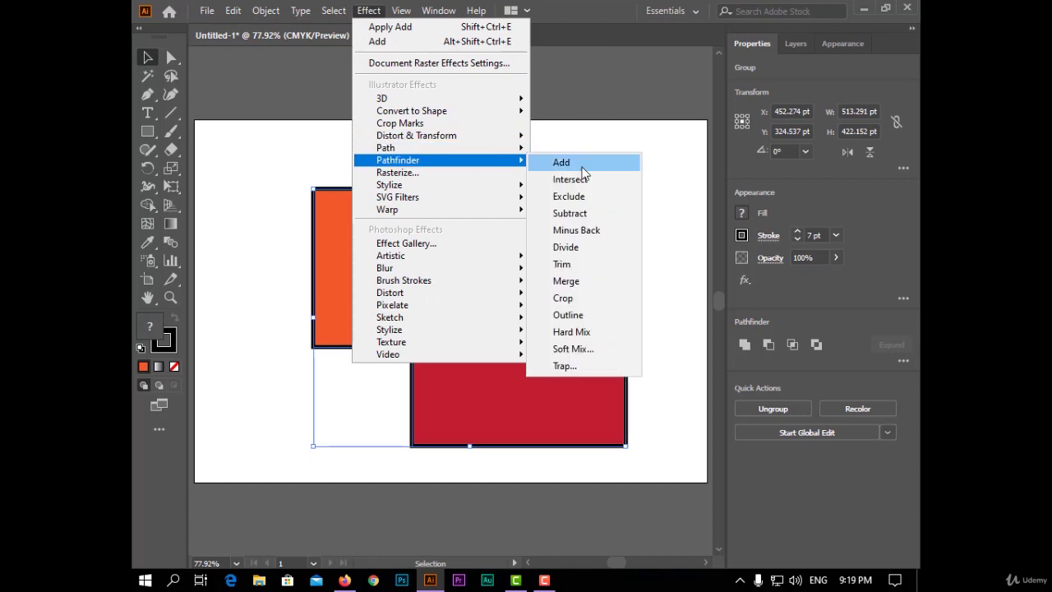
{"action": "left_click", "coordinate": [629, 188]}
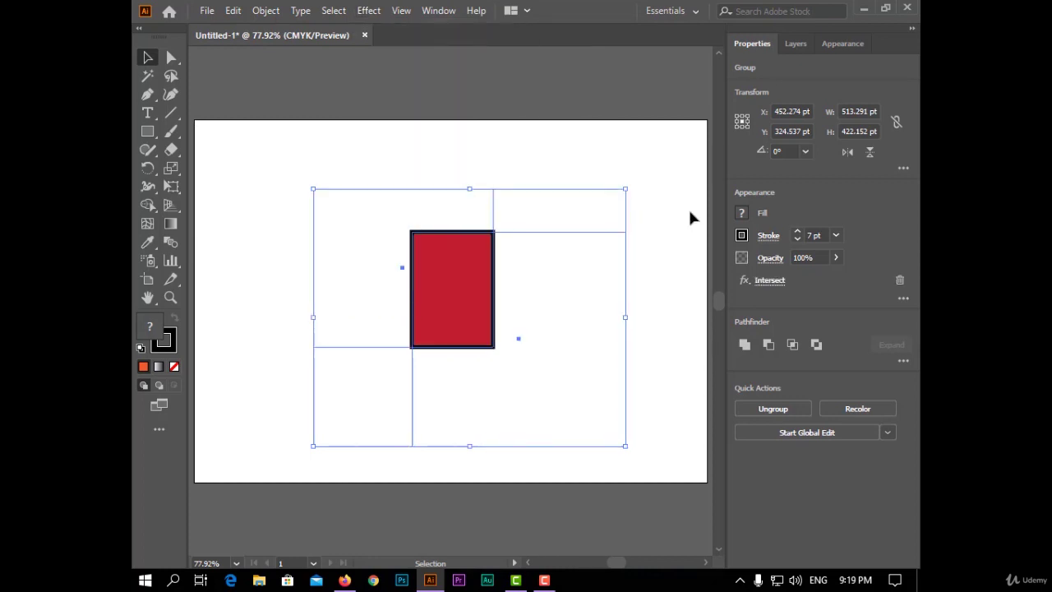
{"action": "left_click", "coordinate": [679, 226]}
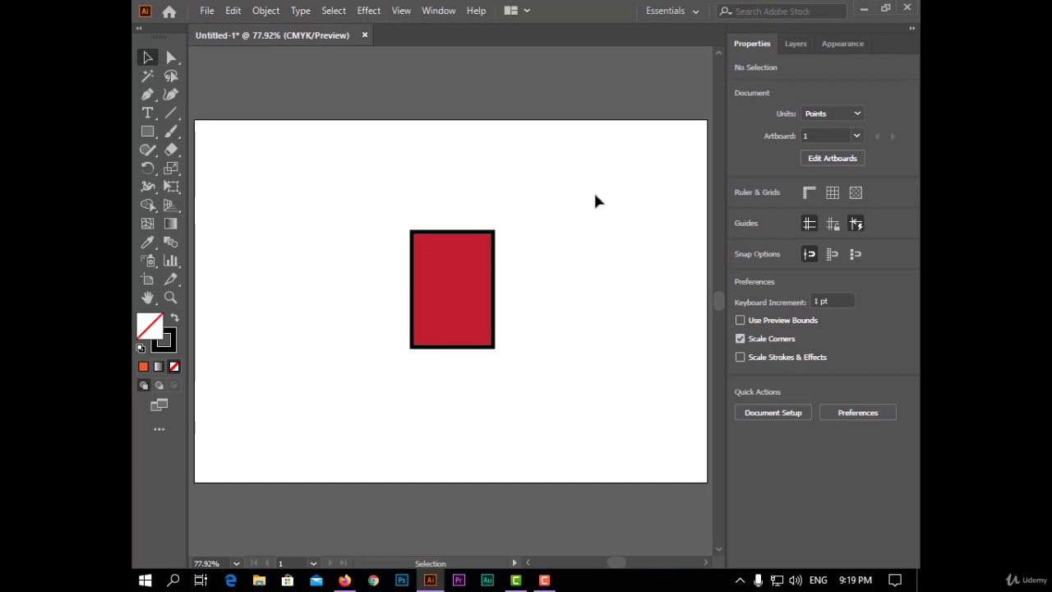
{"action": "left_click_drag", "start_coordinate": [555, 170], "coordinate": [400, 328]}
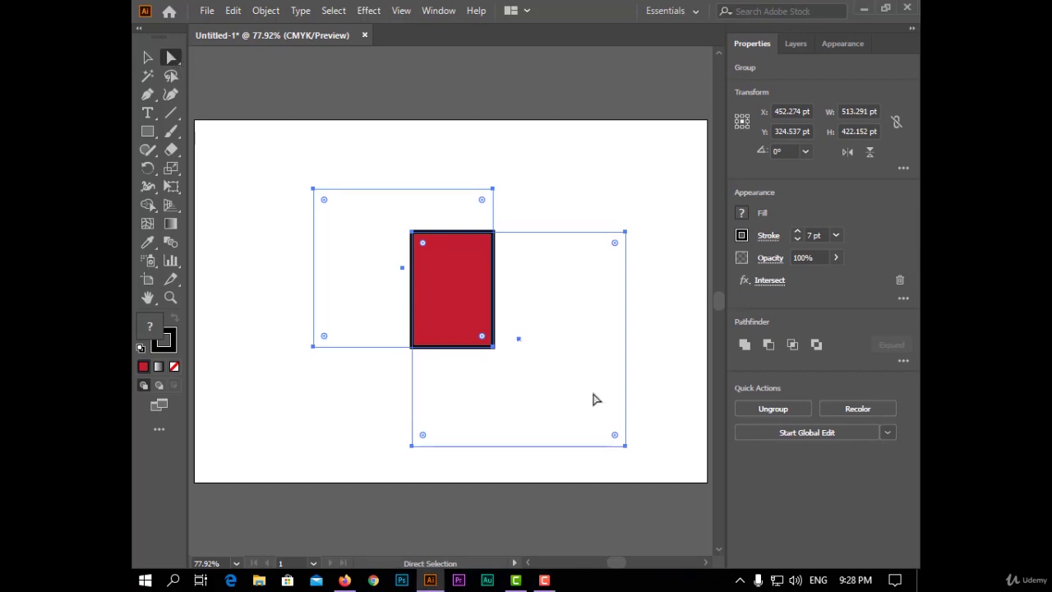
{"action": "left_click", "coordinate": [662, 376]}
{"action": "left_click_drag", "start_coordinate": [544, 385], "coordinate": [477, 378]}
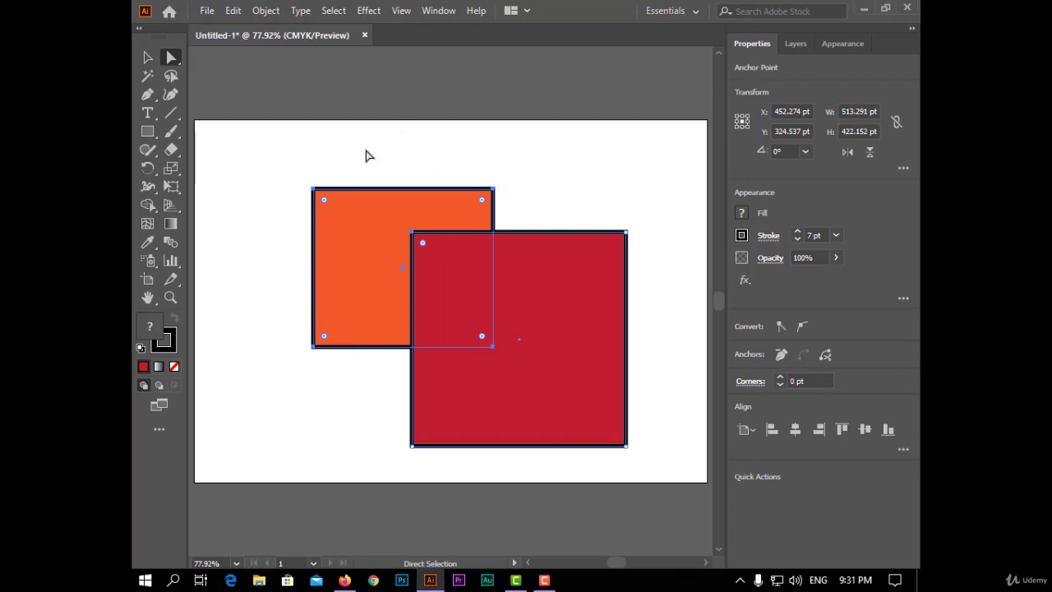
Group the orange rectangle and the red square and apply the Pathfinder Exclude effect to the group.
{"action": "left_click_drag", "start_coordinate": [369, 152], "coordinate": [549, 362]}
{"action": "right_click", "coordinate": [453, 272]}
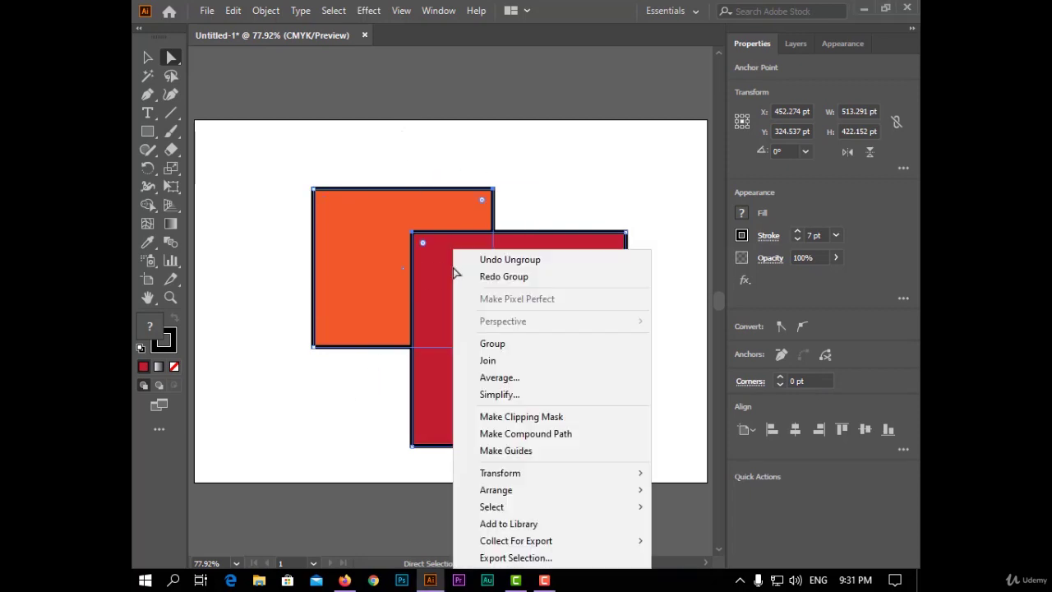
{"action": "left_click", "coordinate": [535, 346]}
{"action": "left_click", "coordinate": [368, 10]}
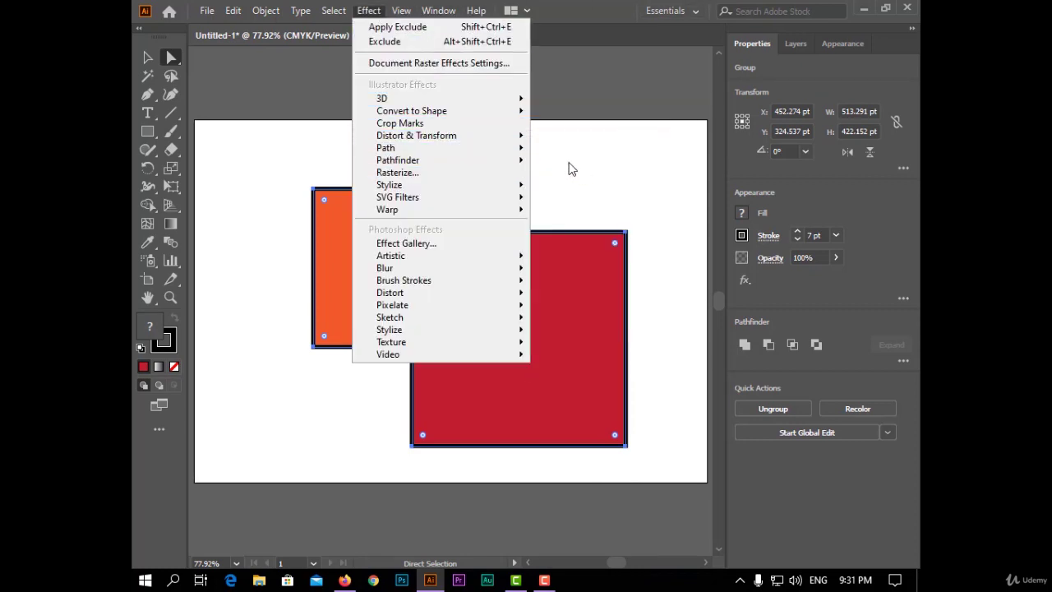
{"action": "mouse_move", "coordinate": [502, 160]}
{"action": "left_click", "coordinate": [588, 196]}
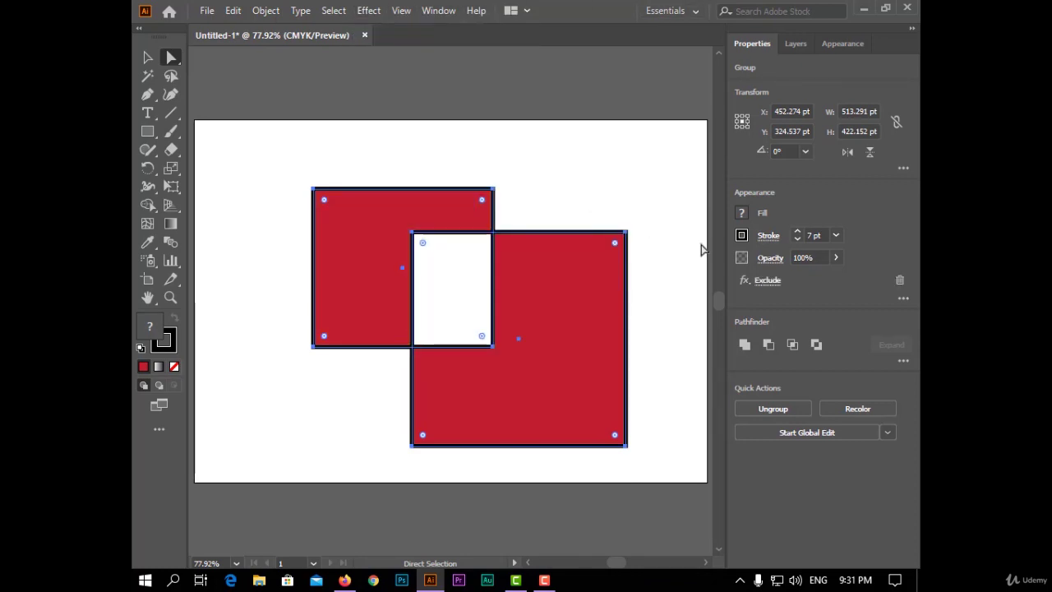
{"action": "left_click", "coordinate": [465, 293]}
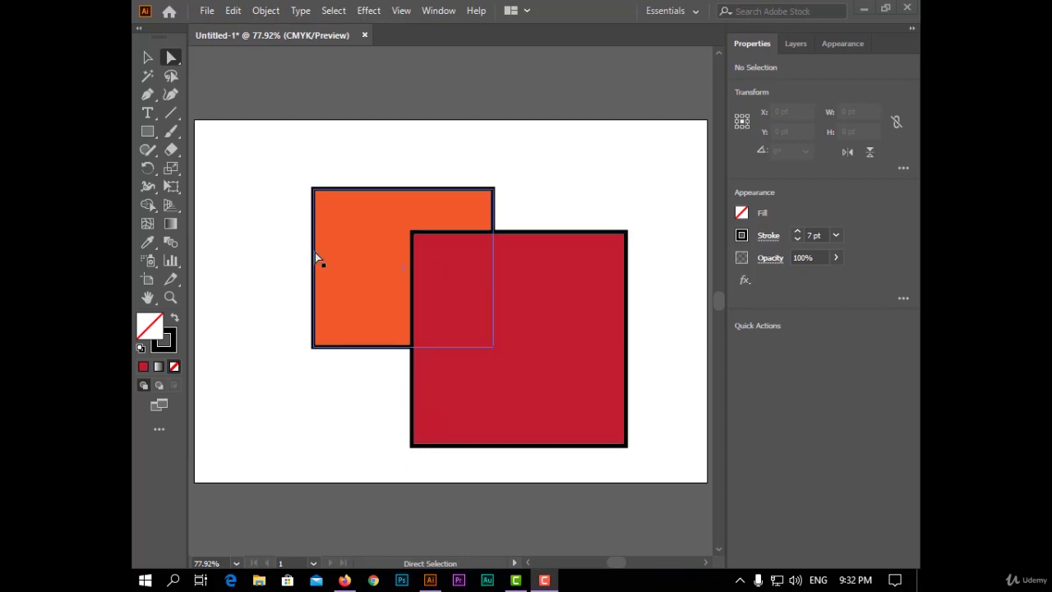
Group the orange rectangle and the red square, apply the Pathfinder Subtract effect, and deselect the result.
{"action": "left_click", "coordinate": [522, 355]}
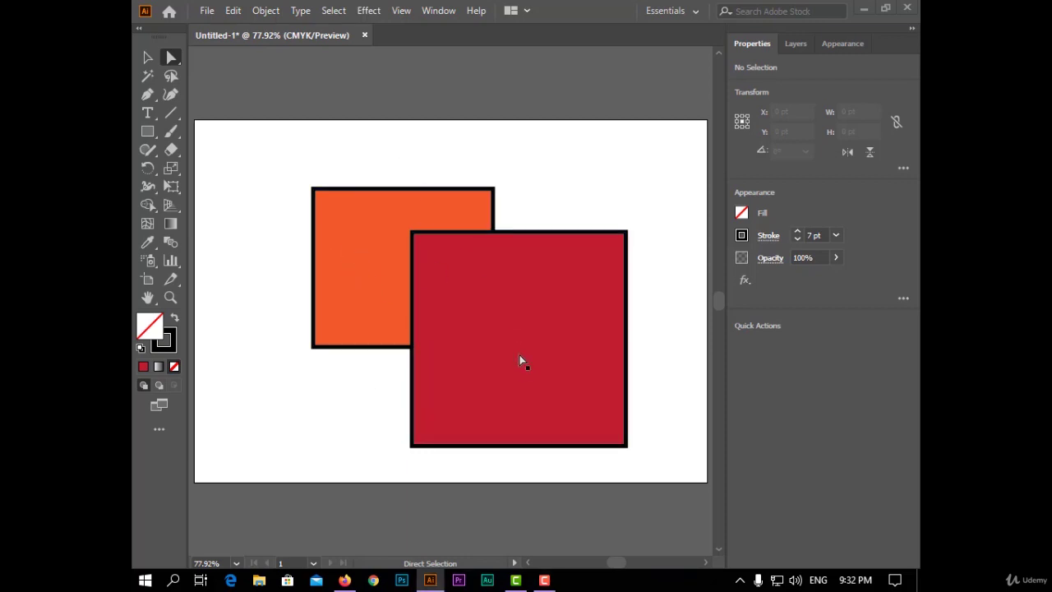
{"action": "left_click_drag", "start_coordinate": [360, 134], "coordinate": [556, 341]}
{"action": "right_click", "coordinate": [460, 279]}
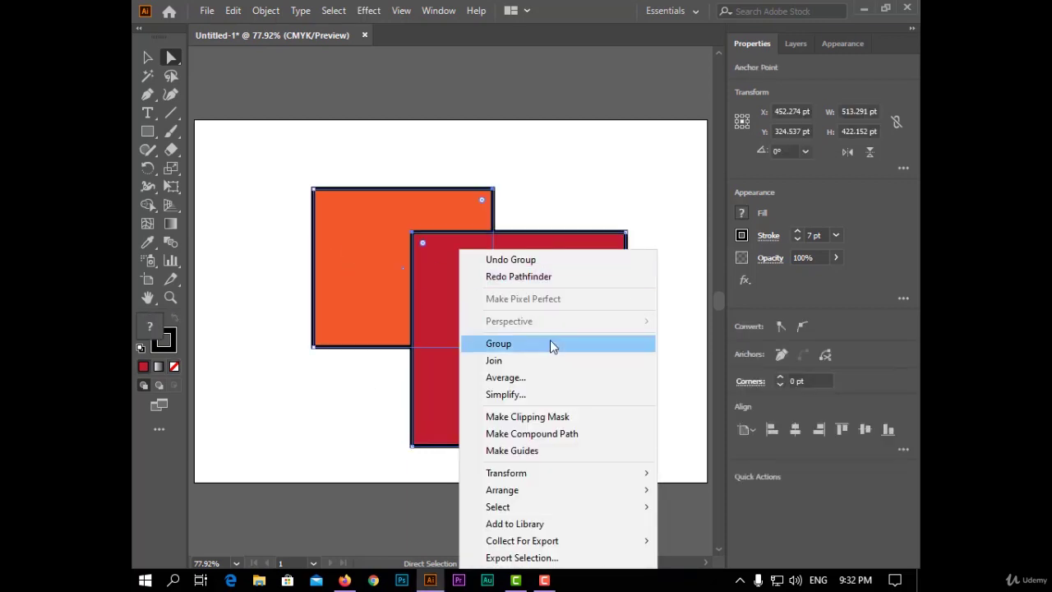
{"action": "left_click", "coordinate": [550, 339]}
{"action": "left_click", "coordinate": [366, 10]}
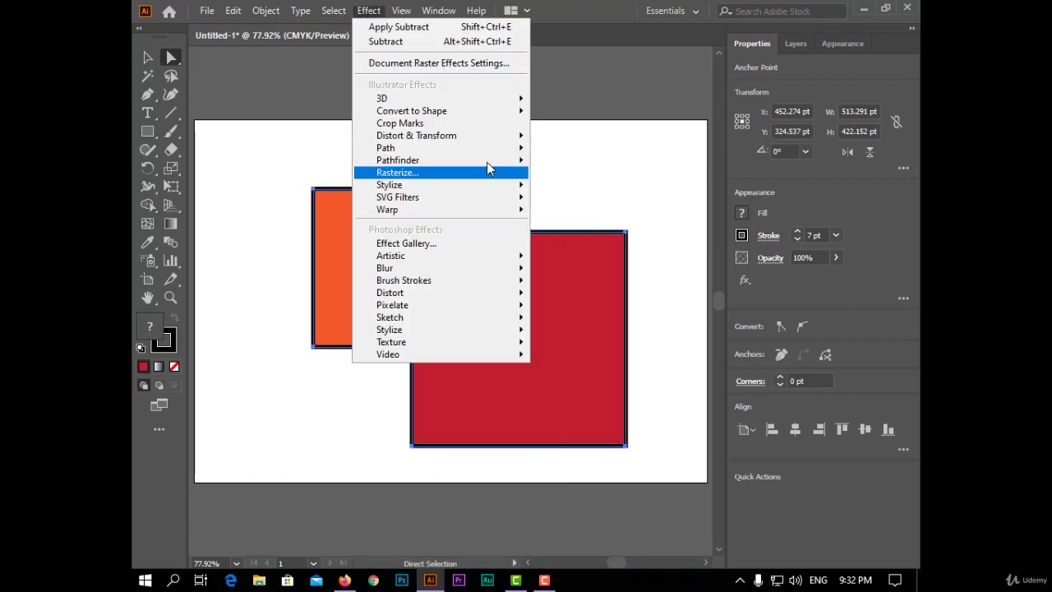
{"action": "mouse_move", "coordinate": [489, 161]}
{"action": "left_click", "coordinate": [623, 214]}
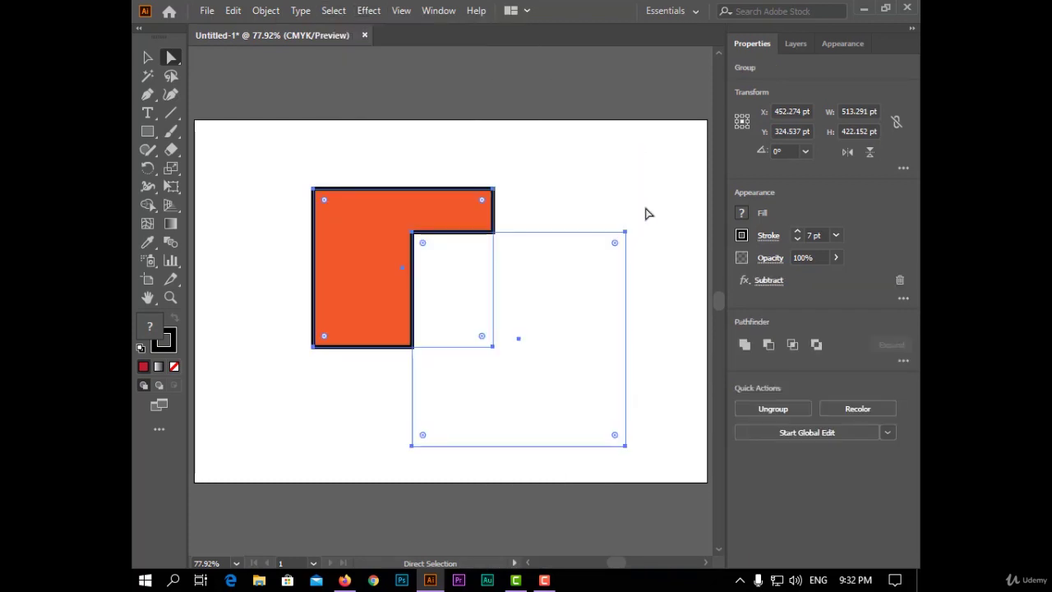
{"action": "left_click", "coordinate": [658, 176]}
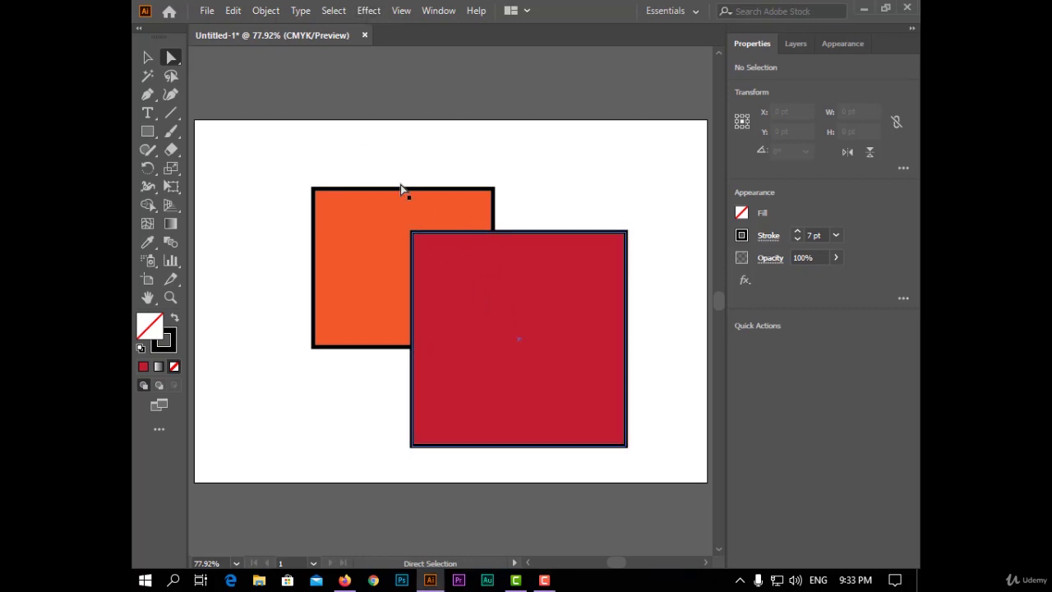
Group the orange rectangle and the red square, apply the Pathfinder Minus Back effect, and deselect the result.
{"action": "left_click_drag", "start_coordinate": [387, 146], "coordinate": [536, 293]}
{"action": "right_click", "coordinate": [434, 244]}
{"action": "left_click", "coordinate": [508, 343]}
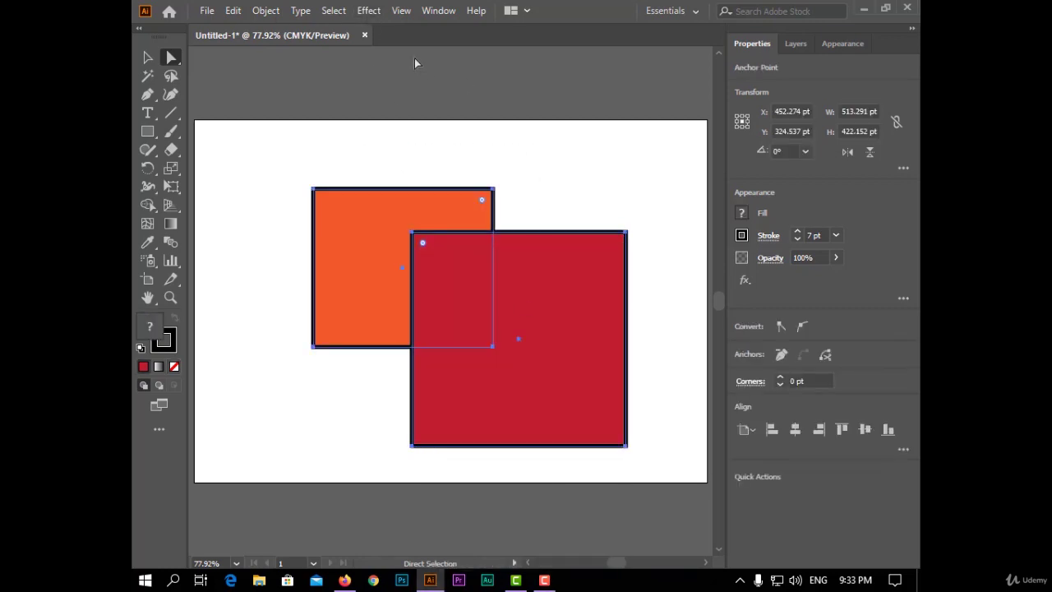
{"action": "left_click", "coordinate": [368, 11]}
{"action": "mouse_move", "coordinate": [472, 159]}
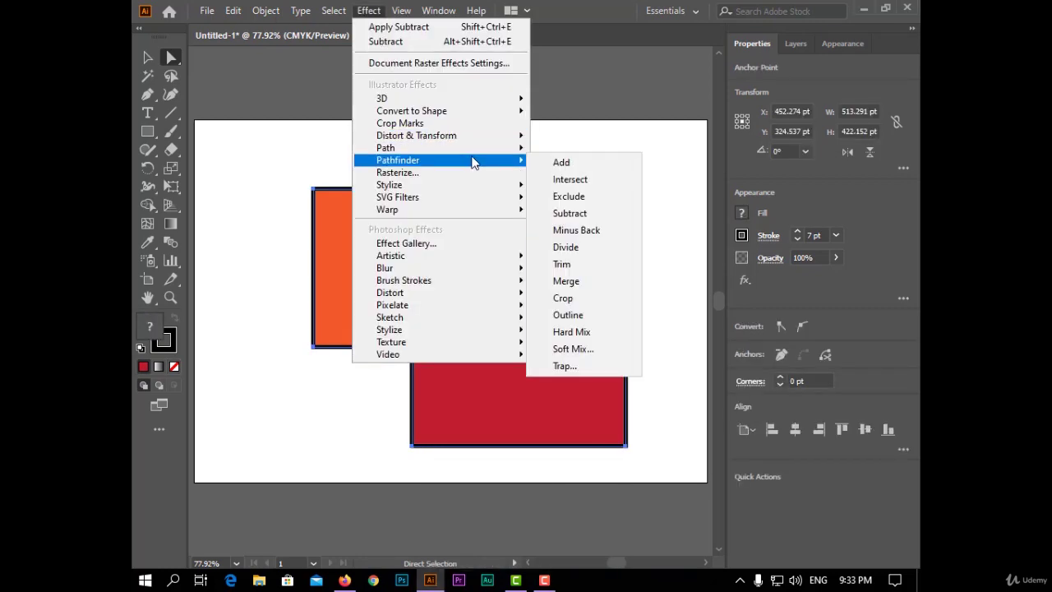
{"action": "left_click", "coordinate": [628, 230]}
{"action": "left_click", "coordinate": [629, 195]}
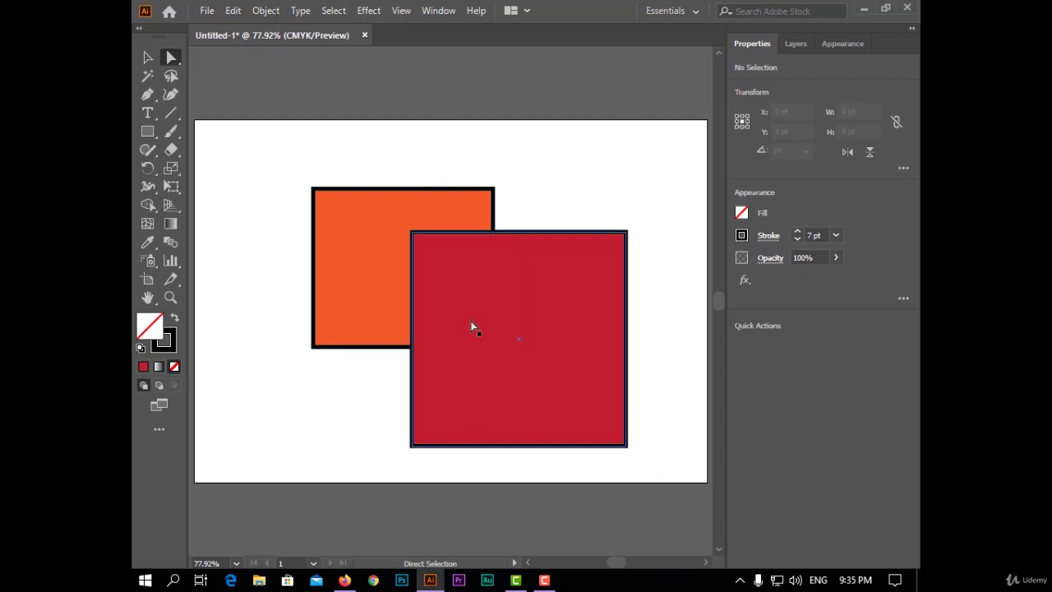
Group the orange rectangle and the red square, apply the Pathfinder Divide effect, and deselect the result.
{"action": "left_click_drag", "start_coordinate": [434, 169], "coordinate": [545, 325]}
{"action": "right_click", "coordinate": [456, 276]}
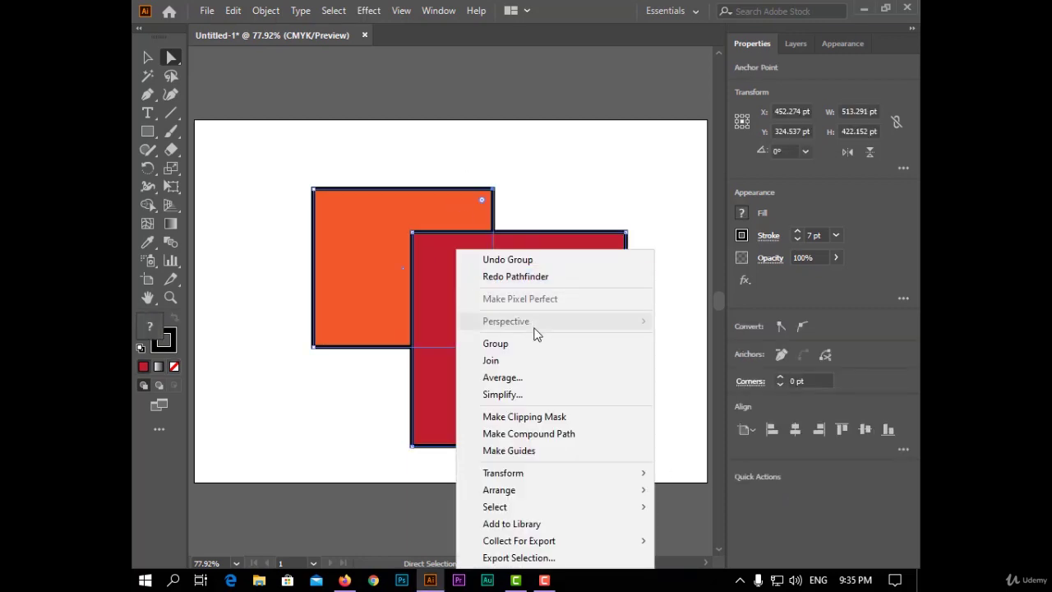
{"action": "left_click", "coordinate": [534, 347]}
{"action": "left_click", "coordinate": [370, 11]}
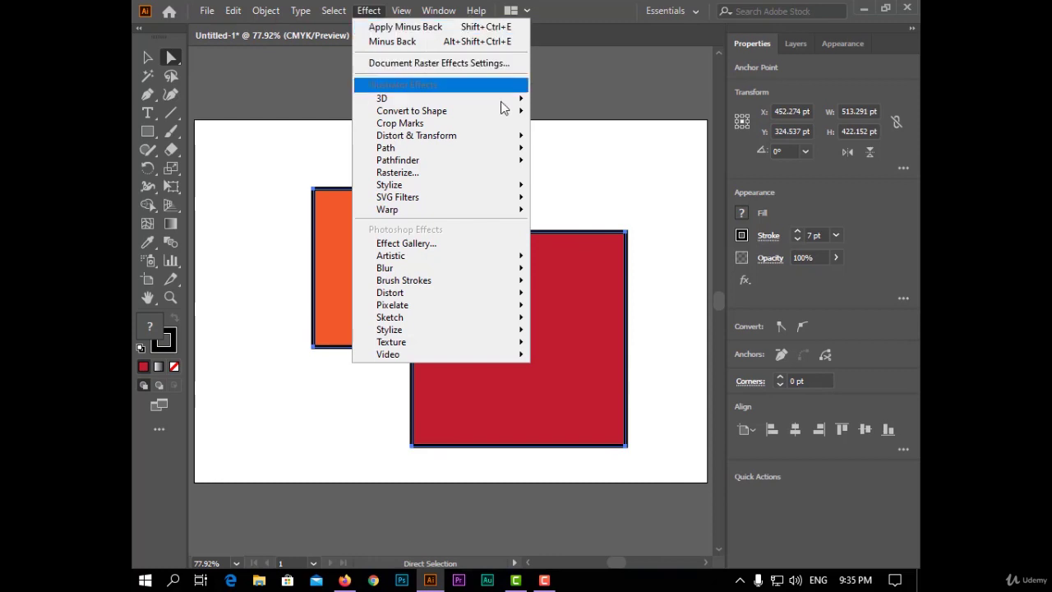
{"action": "mouse_move", "coordinate": [514, 161]}
{"action": "left_click", "coordinate": [610, 235]}
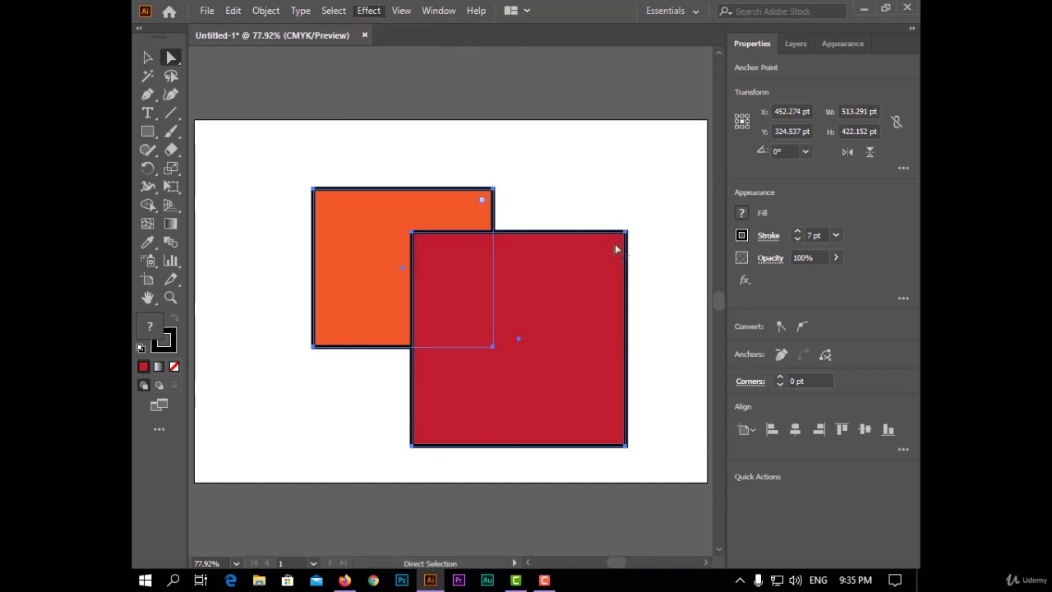
{"action": "left_click", "coordinate": [646, 204]}
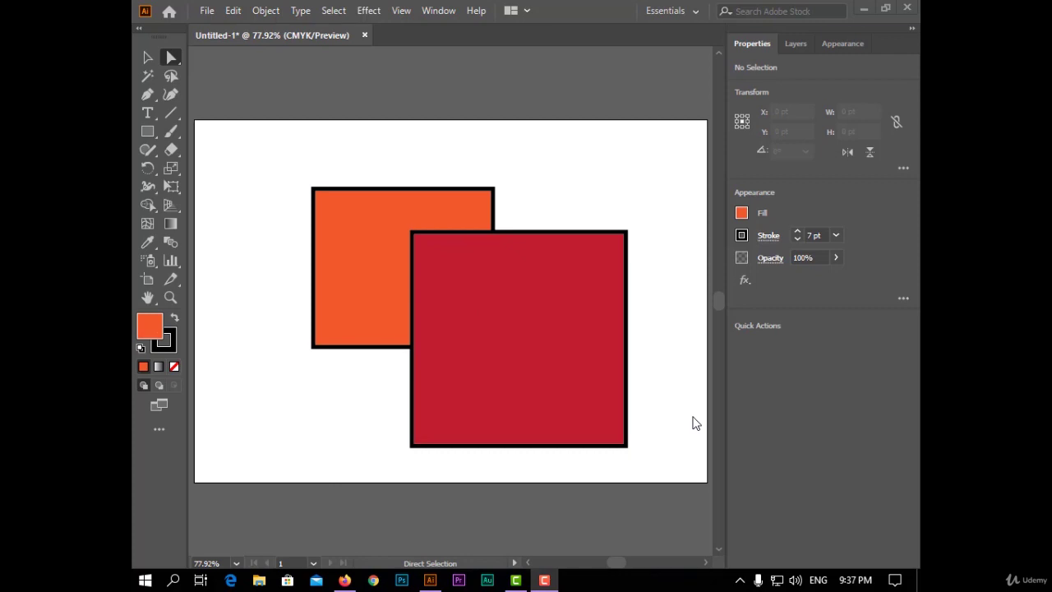
Group the orange rectangle and the red square, apply the Pathfinder Trim effect, and deselect the result.
{"action": "left_click_drag", "start_coordinate": [417, 164], "coordinate": [493, 333]}
{"action": "right_click", "coordinate": [465, 281]}
{"action": "left_click", "coordinate": [434, 256]}
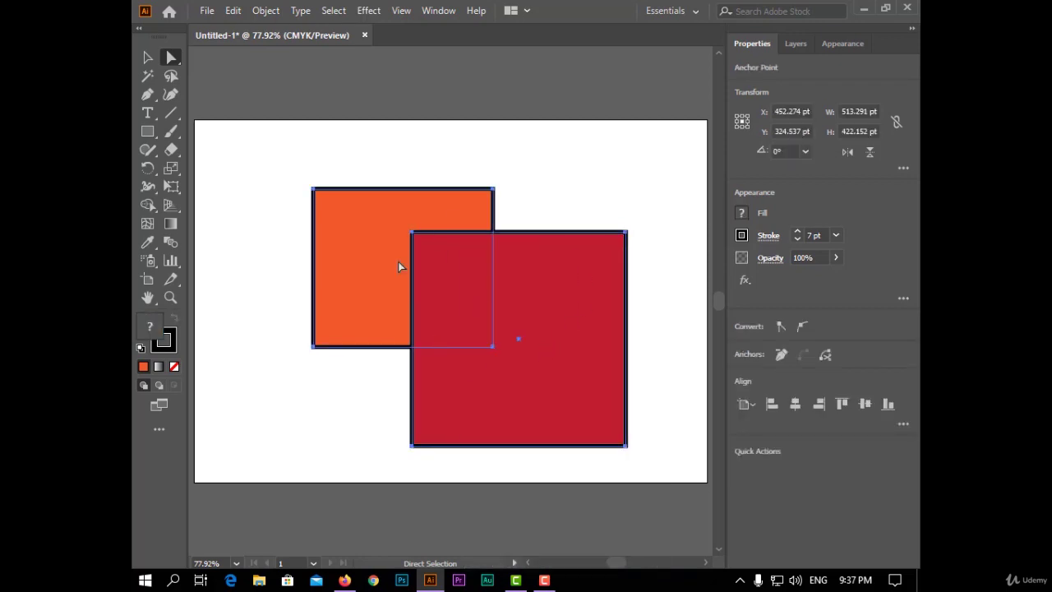
{"action": "left_click", "coordinate": [369, 10]}
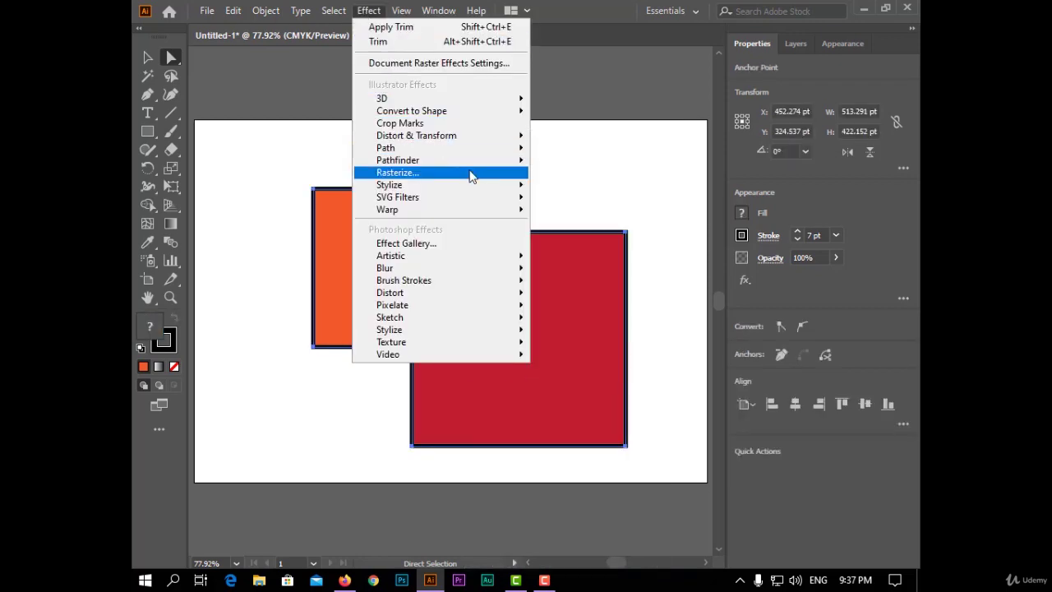
{"action": "mouse_move", "coordinate": [517, 159]}
{"action": "left_click", "coordinate": [565, 268]}
{"action": "left_click", "coordinate": [458, 146]}
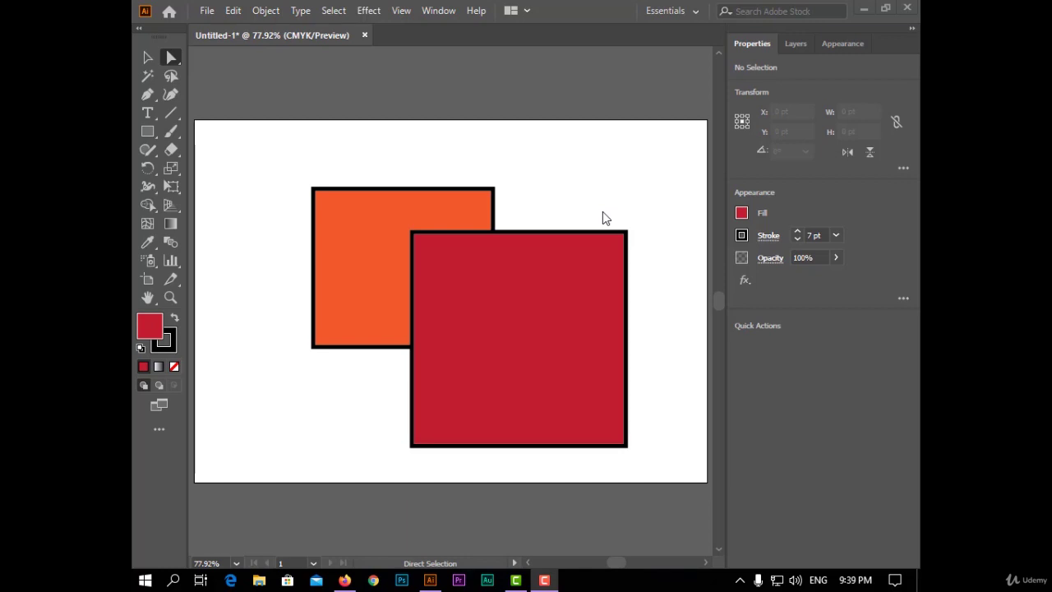
Group the orange rectangle and the red square, apply the Pathfinder Merge effect, and deselect the result.
{"action": "left_click_drag", "start_coordinate": [413, 149], "coordinate": [528, 358]}
{"action": "right_click", "coordinate": [464, 302]}
{"action": "left_click", "coordinate": [595, 344]}
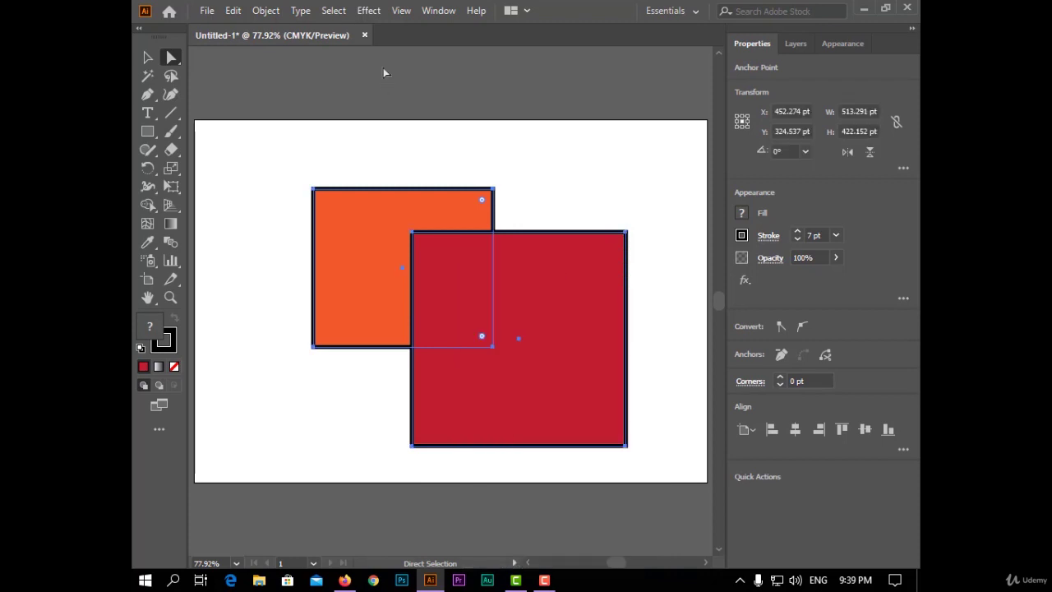
{"action": "left_click", "coordinate": [368, 9]}
{"action": "mouse_move", "coordinate": [511, 165]}
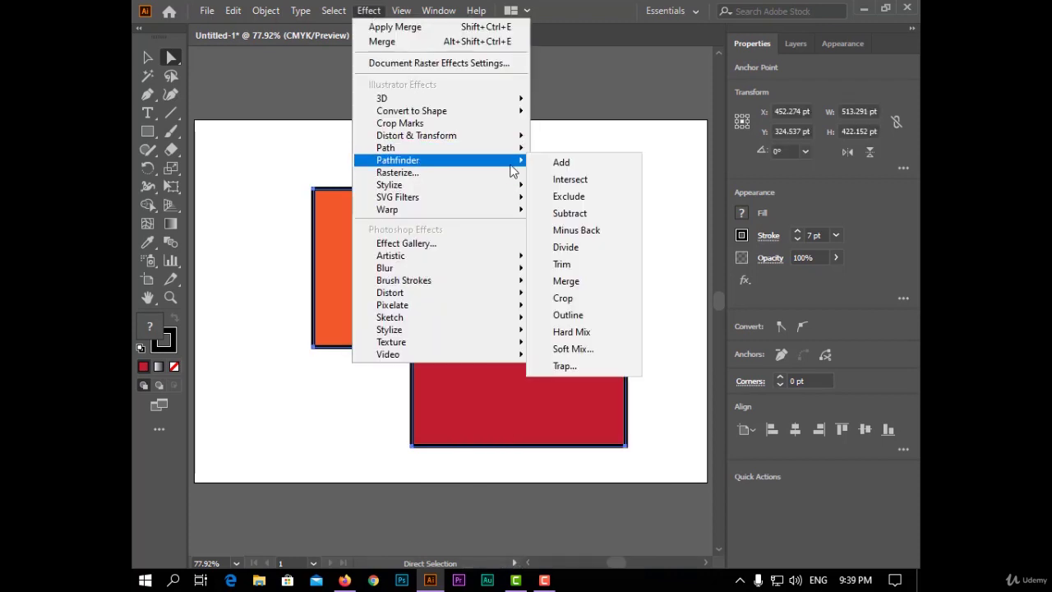
{"action": "left_click", "coordinate": [610, 280]}
{"action": "left_click", "coordinate": [650, 228]}
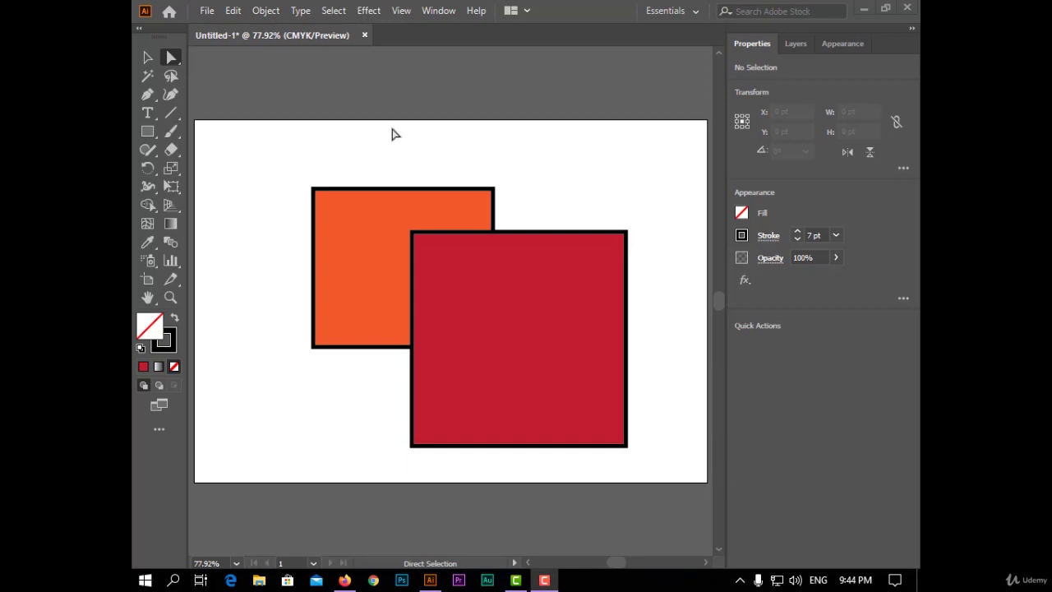
Group the orange rectangle and the red square, apply the Pathfinder Crop effect, and deselect the result.
{"action": "left_click_drag", "start_coordinate": [397, 155], "coordinate": [501, 349]}
{"action": "right_click", "coordinate": [449, 278]}
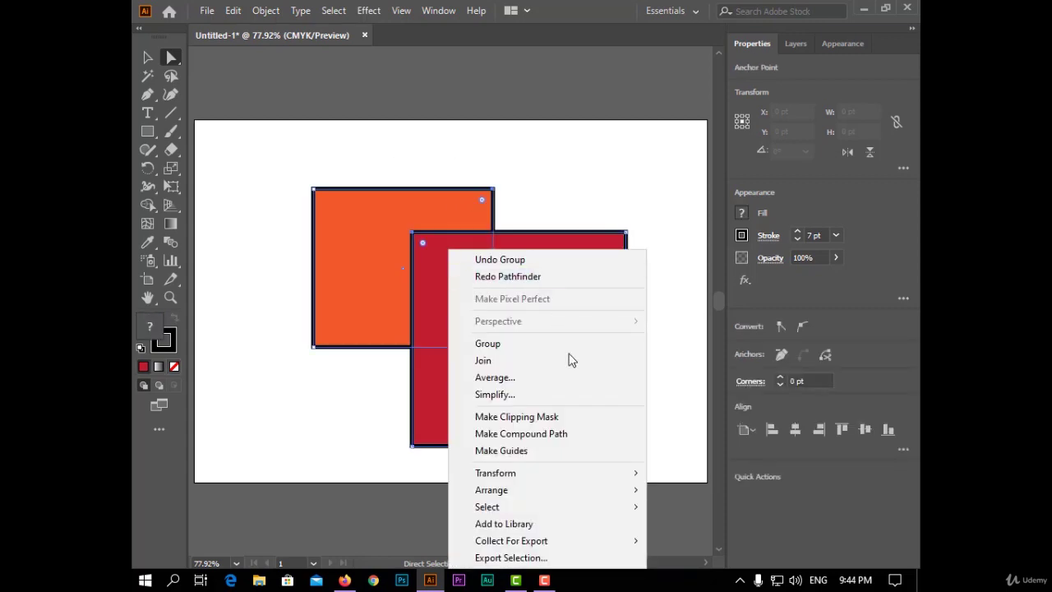
{"action": "left_click", "coordinate": [566, 344]}
{"action": "left_click", "coordinate": [366, 10]}
{"action": "mouse_move", "coordinate": [470, 162]}
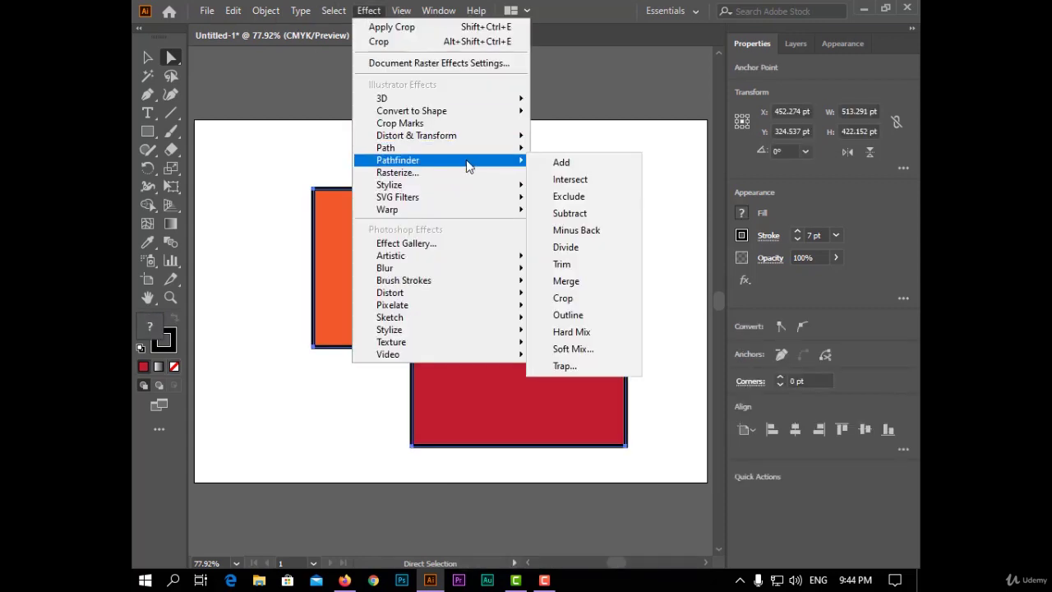
{"action": "left_click", "coordinate": [612, 305]}
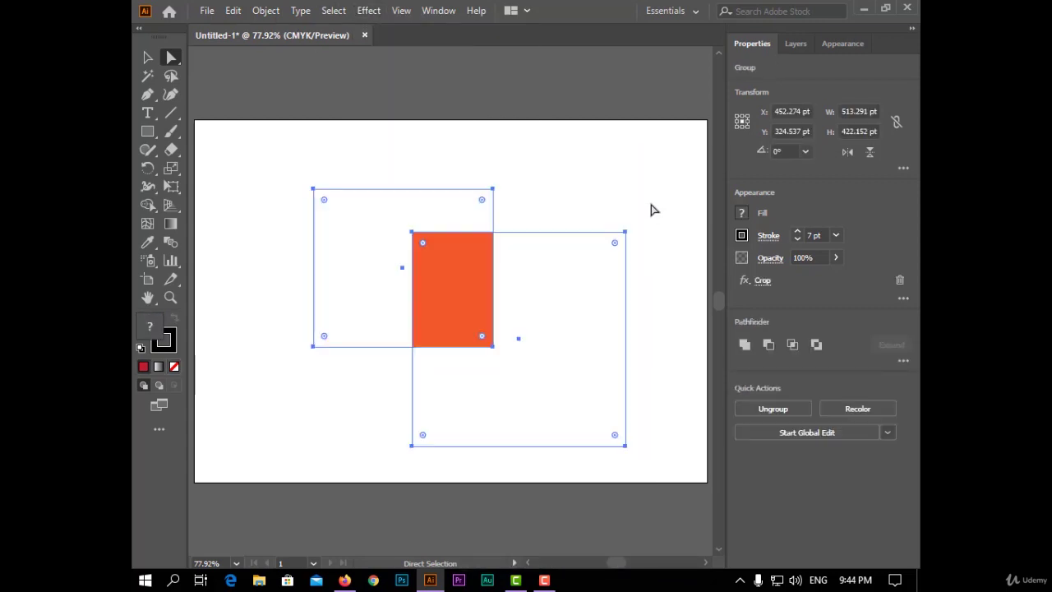
{"action": "left_click", "coordinate": [667, 199]}
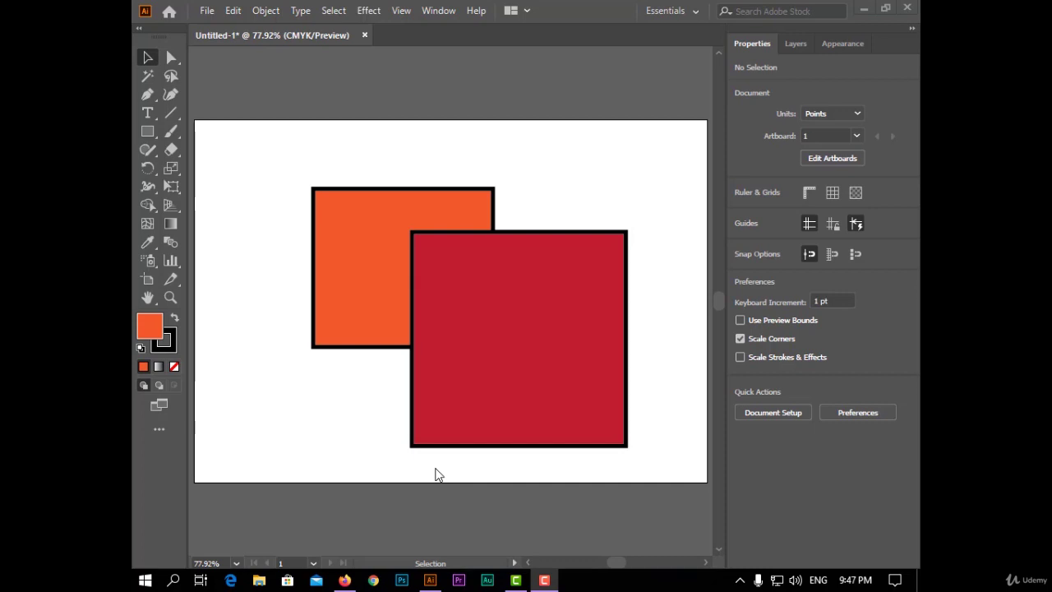
Group the orange rectangle and the red square, apply the Pathfinder Outline effect, and deselect the result.
{"action": "left_click_drag", "start_coordinate": [409, 156], "coordinate": [432, 271]}
{"action": "right_click", "coordinate": [431, 272]}
{"action": "left_click", "coordinate": [534, 343]}
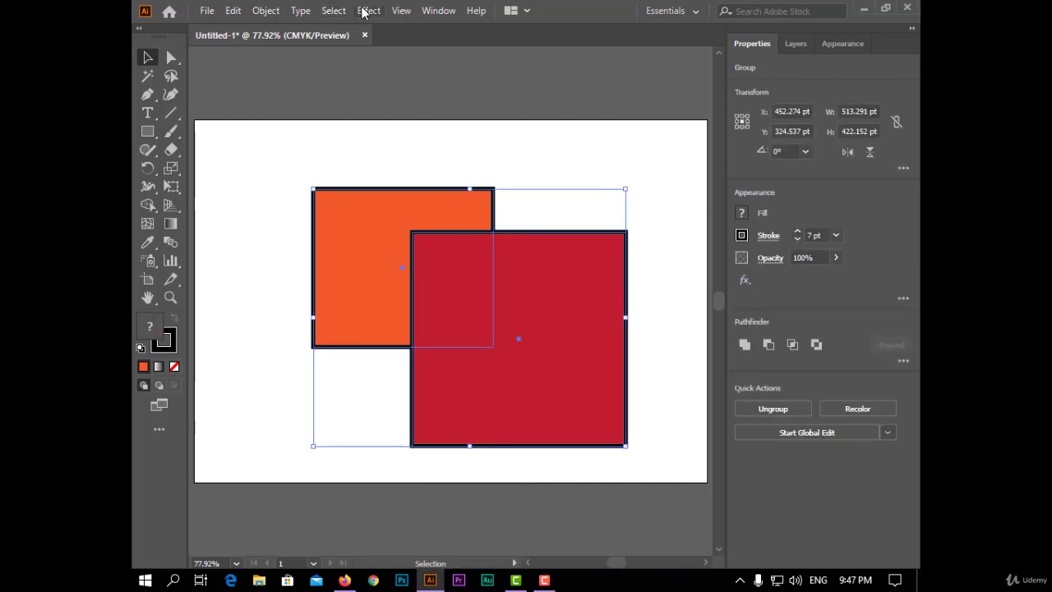
{"action": "left_click", "coordinate": [363, 11]}
{"action": "mouse_move", "coordinate": [501, 158]}
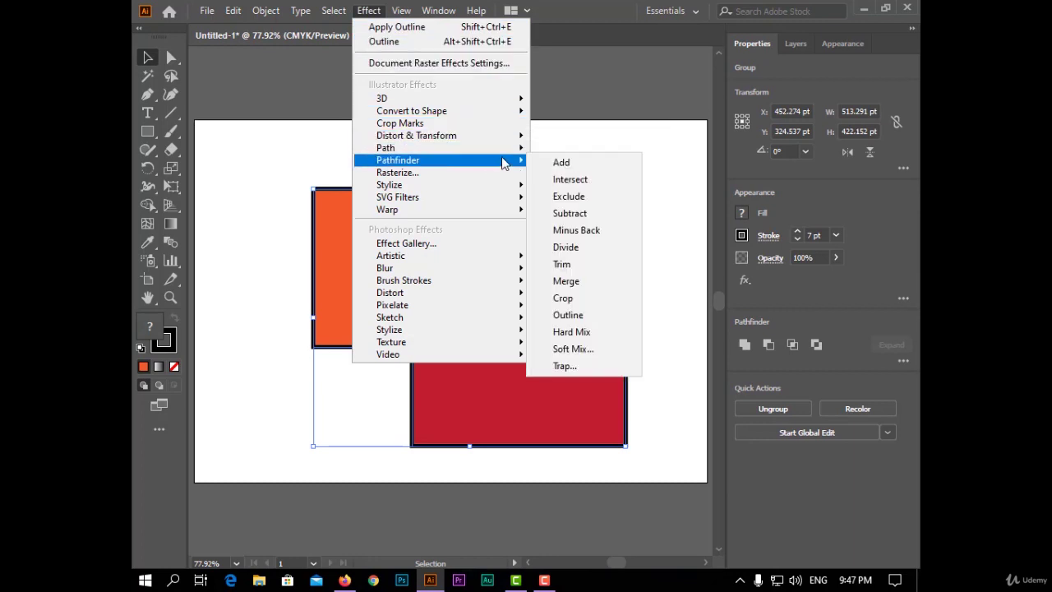
{"action": "left_click", "coordinate": [616, 316]}
{"action": "left_click", "coordinate": [669, 218]}
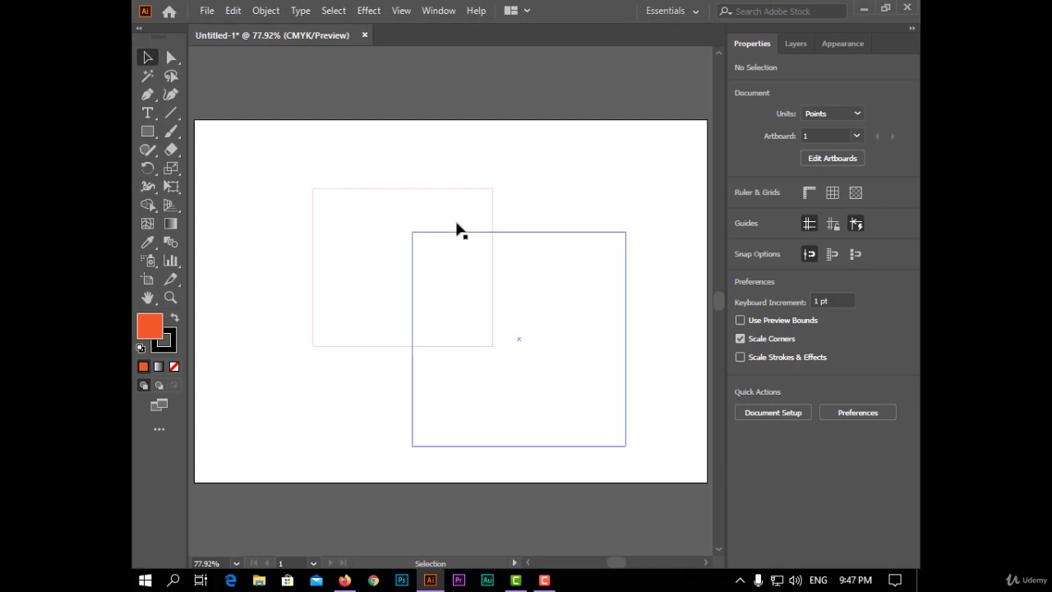
Examine the outlined paths up close where the two shapes cross, selecting and deselecting the group.
{"action": "scroll", "coordinate": [553, 234], "scroll_direction": "up", "scroll_amount": 3}
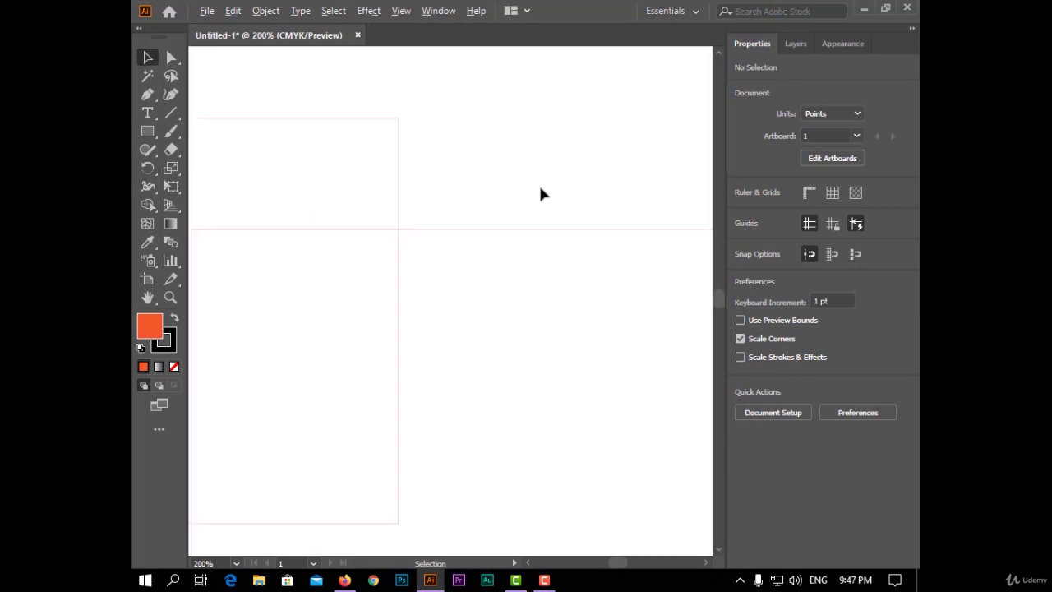
{"action": "scroll", "coordinate": [538, 189], "scroll_direction": "up", "scroll_amount": 2}
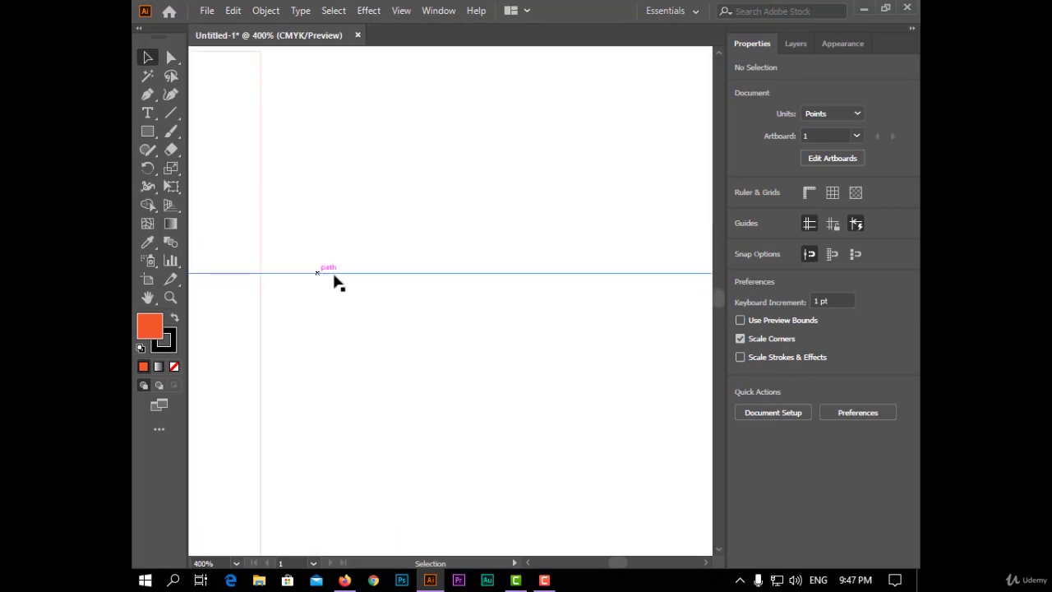
{"action": "left_click", "coordinate": [262, 177]}
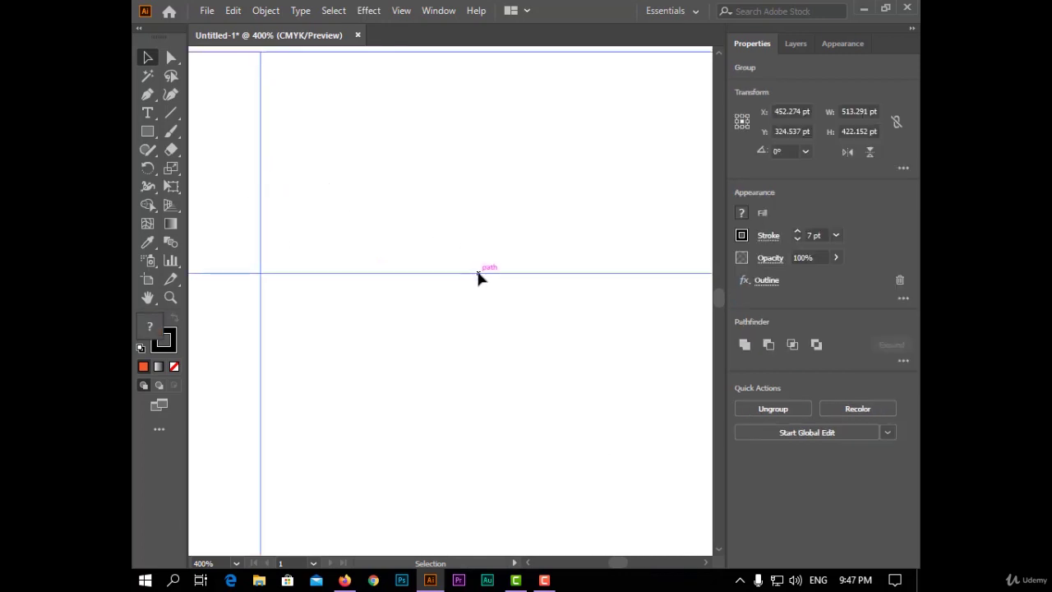
{"action": "left_click", "coordinate": [457, 196]}
{"action": "key", "text": "ctrl+0"}
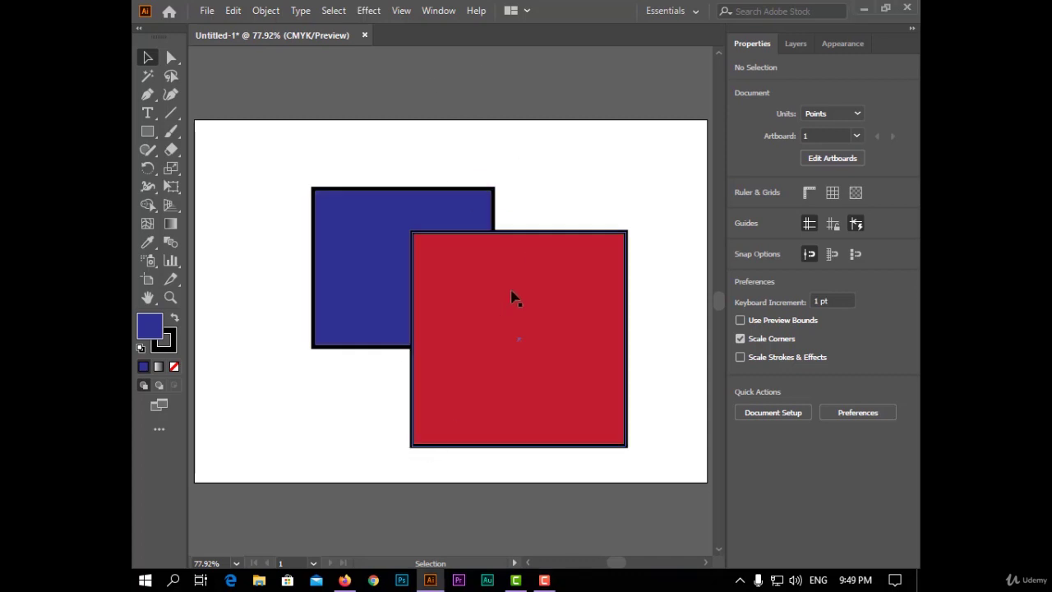
Group the blue rectangle and the red square, apply the Pathfinder Hard Mix effect, and deselect the result.
{"action": "left_click_drag", "start_coordinate": [399, 155], "coordinate": [469, 273]}
{"action": "right_click", "coordinate": [469, 272]}
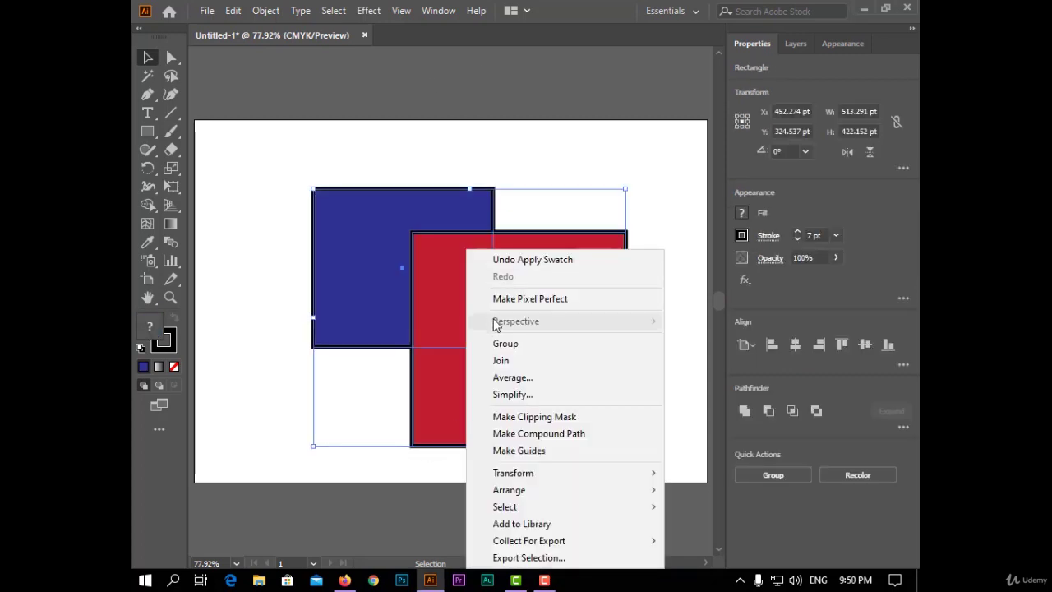
{"action": "left_click", "coordinate": [504, 344]}
{"action": "left_click", "coordinate": [368, 11]}
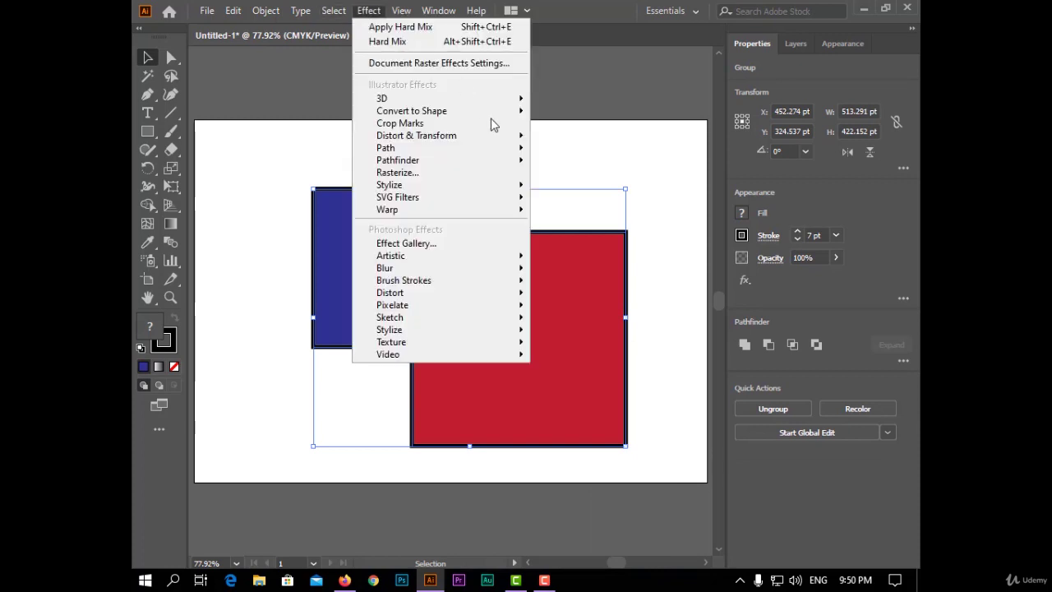
{"action": "mouse_move", "coordinate": [505, 144]}
{"action": "mouse_move", "coordinate": [515, 163]}
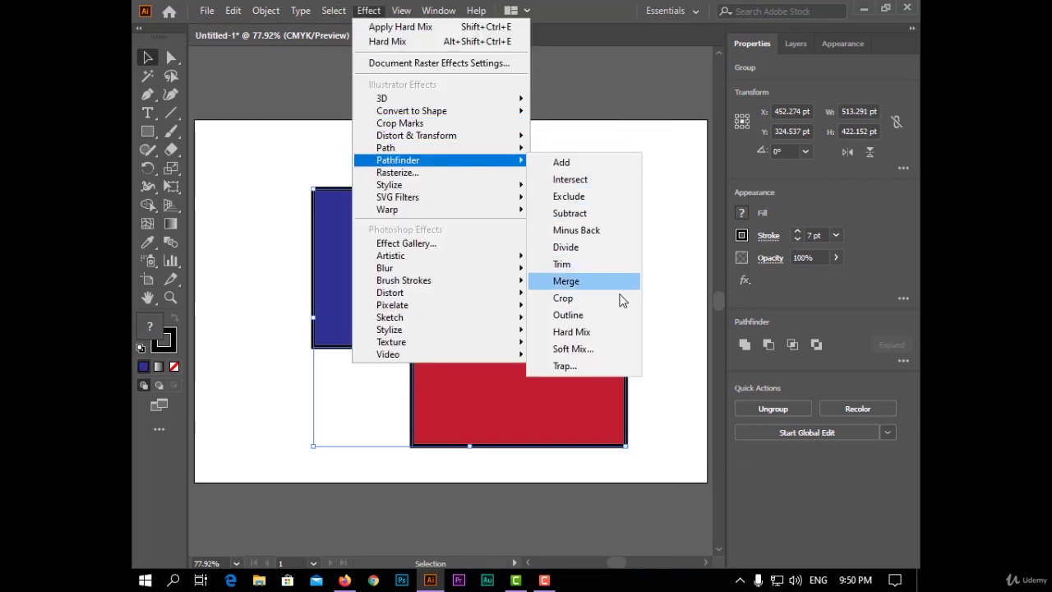
{"action": "left_click", "coordinate": [623, 334]}
{"action": "left_click", "coordinate": [660, 185]}
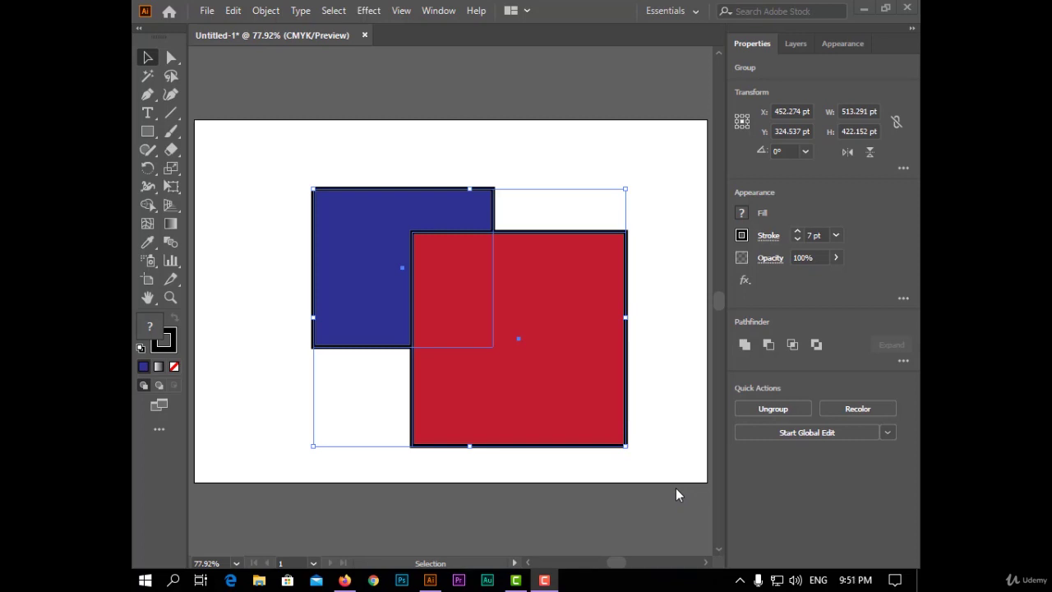
Apply the Pathfinder Soft Mix effect at a 50% mixing rate to the blue and red group and deselect it.
{"action": "left_click", "coordinate": [368, 10]}
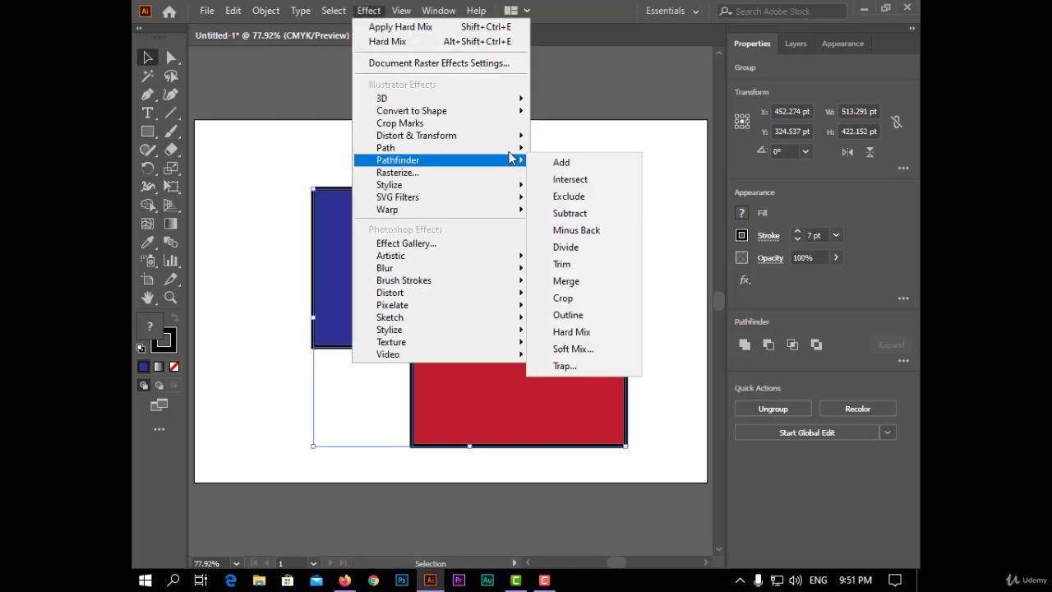
{"action": "right_click", "coordinate": [436, 398]}
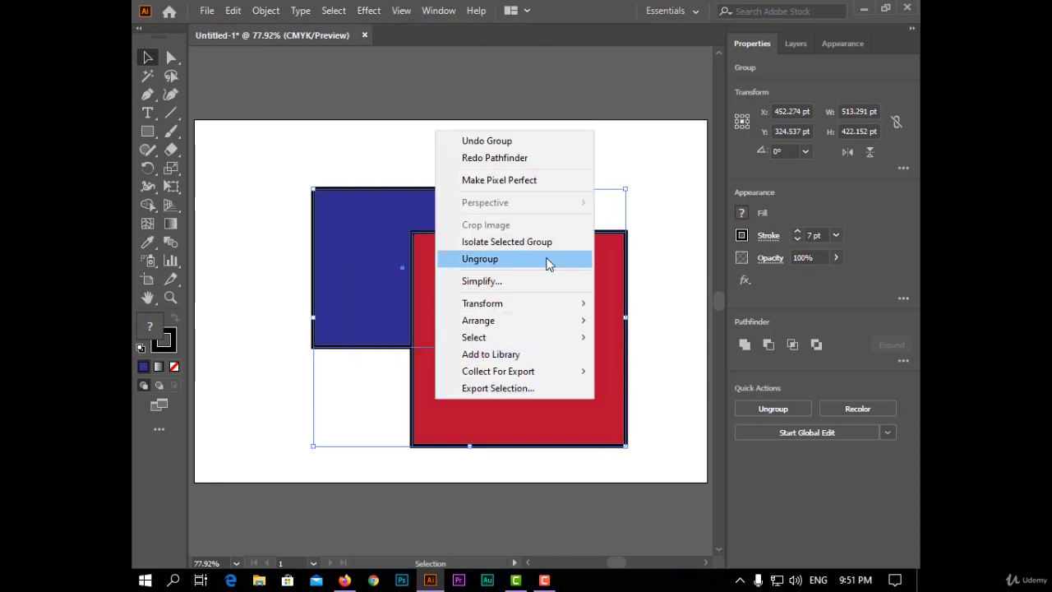
{"action": "left_click", "coordinate": [374, 11]}
{"action": "mouse_move", "coordinate": [411, 160]}
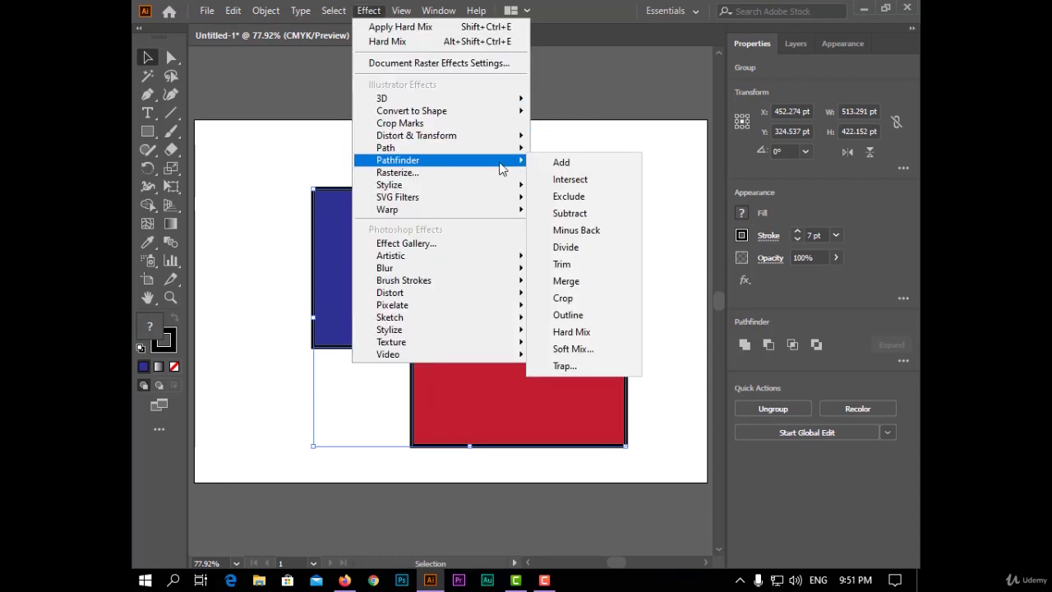
{"action": "left_click", "coordinate": [625, 350]}
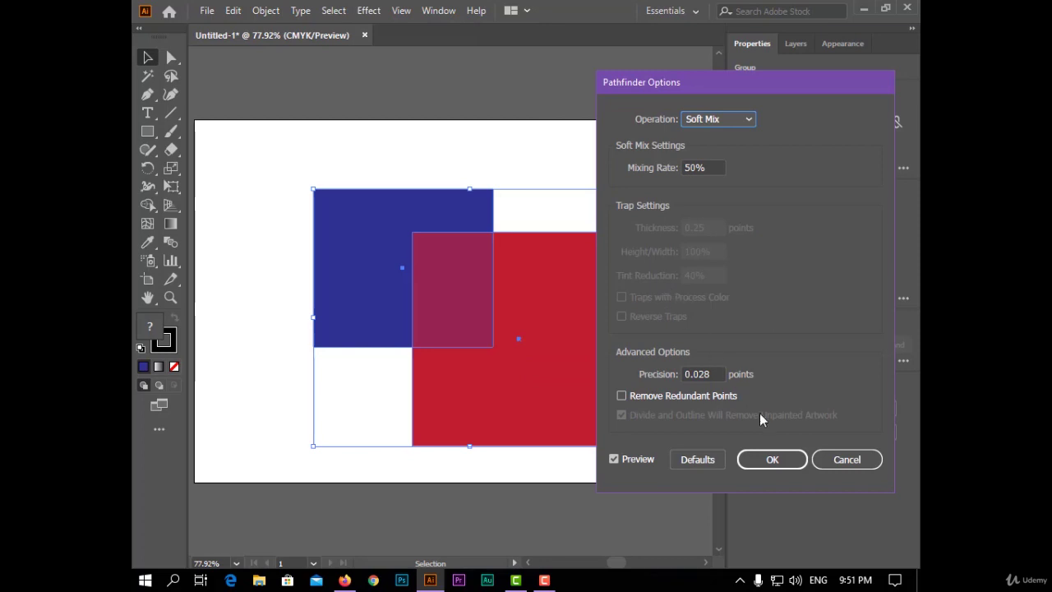
{"action": "mouse_move", "coordinate": [699, 90]}
{"action": "left_mouse_down"}
{"action": "mouse_move", "coordinate": [726, 81]}
{"action": "mouse_move", "coordinate": [701, 77]}
{"action": "left_mouse_up"}
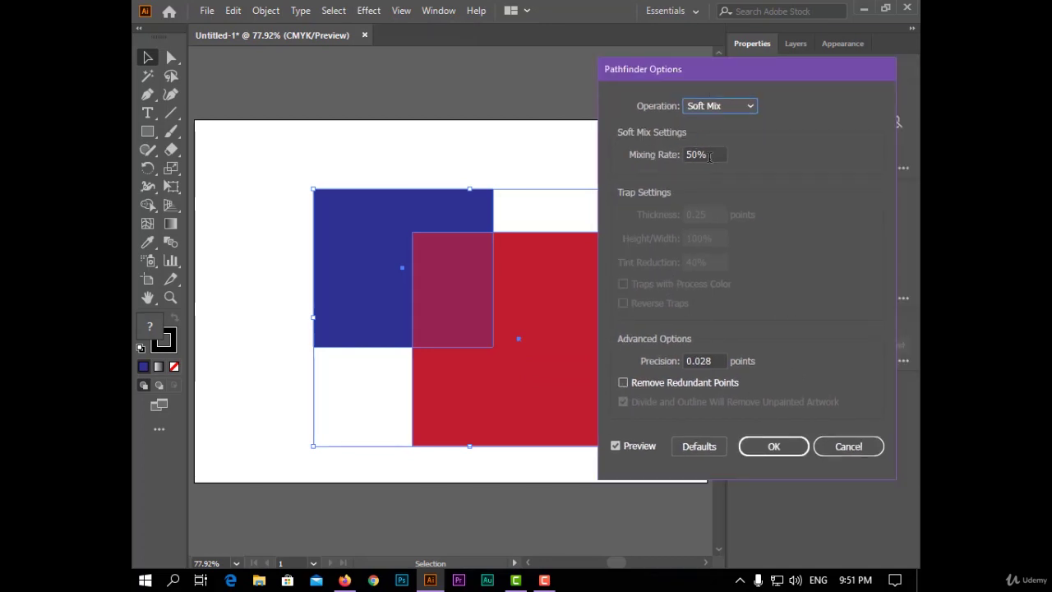
{"action": "left_click", "coordinate": [775, 452]}
{"action": "left_click", "coordinate": [583, 493]}
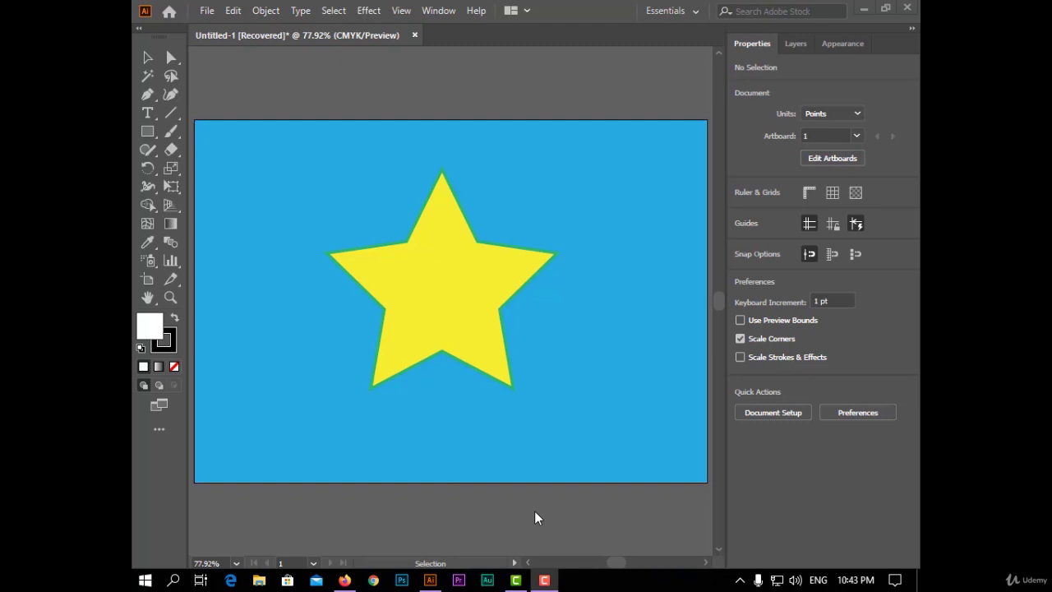
Select the yellow star together with the blue background and group them.
{"action": "left_click", "coordinate": [293, 33]}
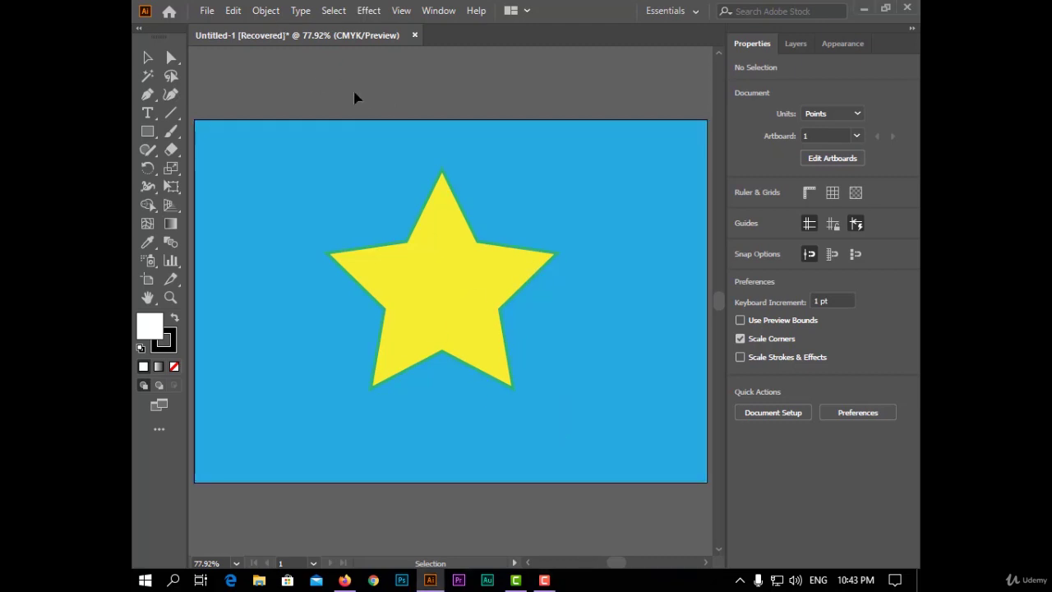
{"action": "left_click", "coordinate": [294, 233]}
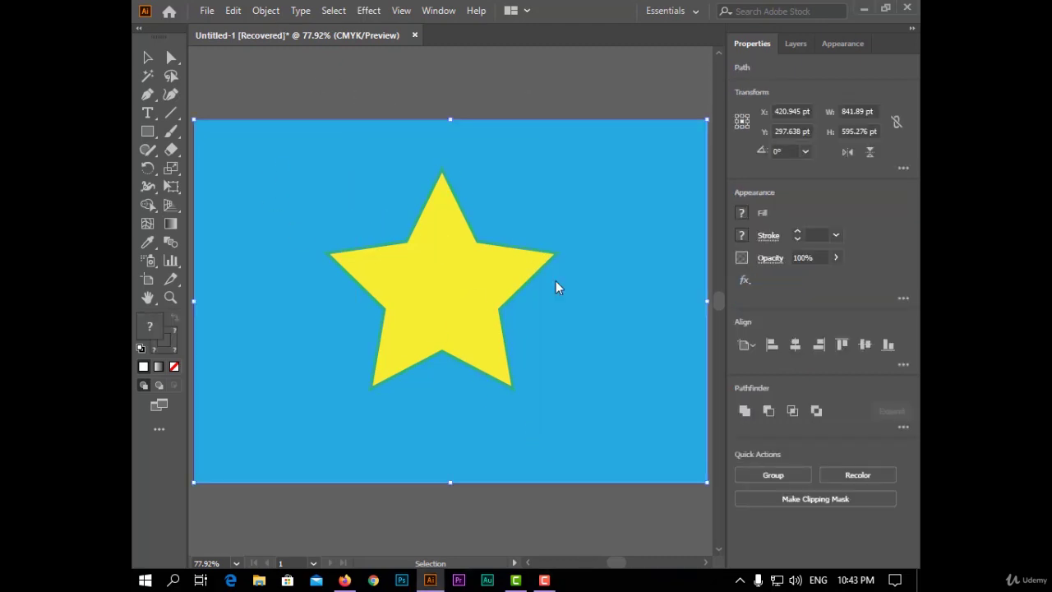
{"action": "right_click", "coordinate": [428, 281]}
{"action": "key", "text": "Escape"}
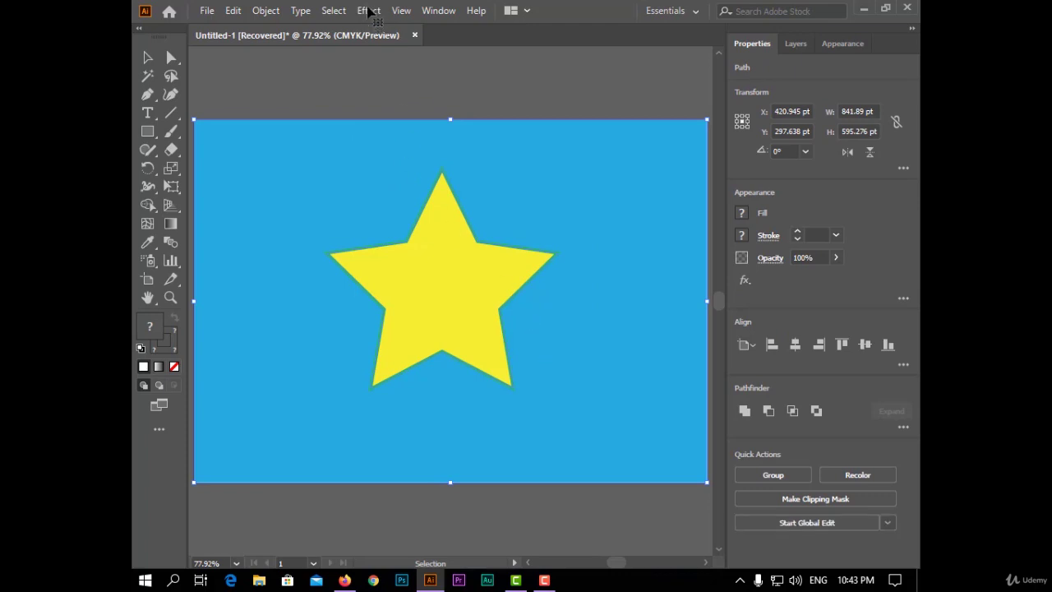
Start the Pathfinder Trap effect on the star group and set the trap thickness to 9 points.
{"action": "left_click", "coordinate": [368, 11]}
{"action": "mouse_move", "coordinate": [516, 162]}
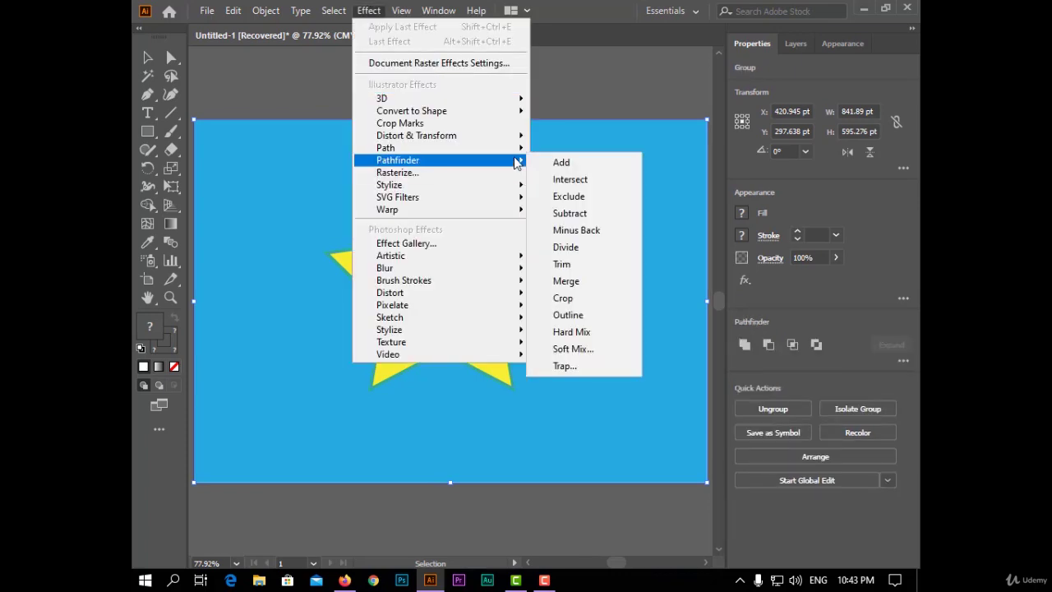
{"action": "left_click", "coordinate": [612, 366]}
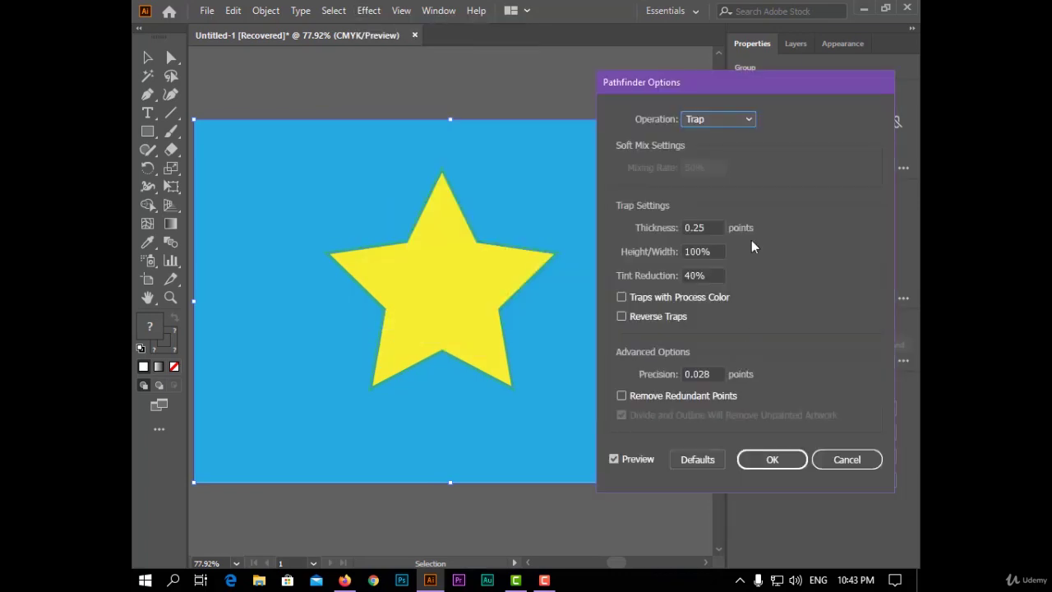
{"action": "mouse_move", "coordinate": [689, 79]}
{"action": "left_mouse_down"}
{"action": "mouse_move", "coordinate": [715, 64]}
{"action": "mouse_move", "coordinate": [677, 90]}
{"action": "left_mouse_up"}
{"action": "left_click_drag", "start_coordinate": [728, 224], "coordinate": [662, 232]}
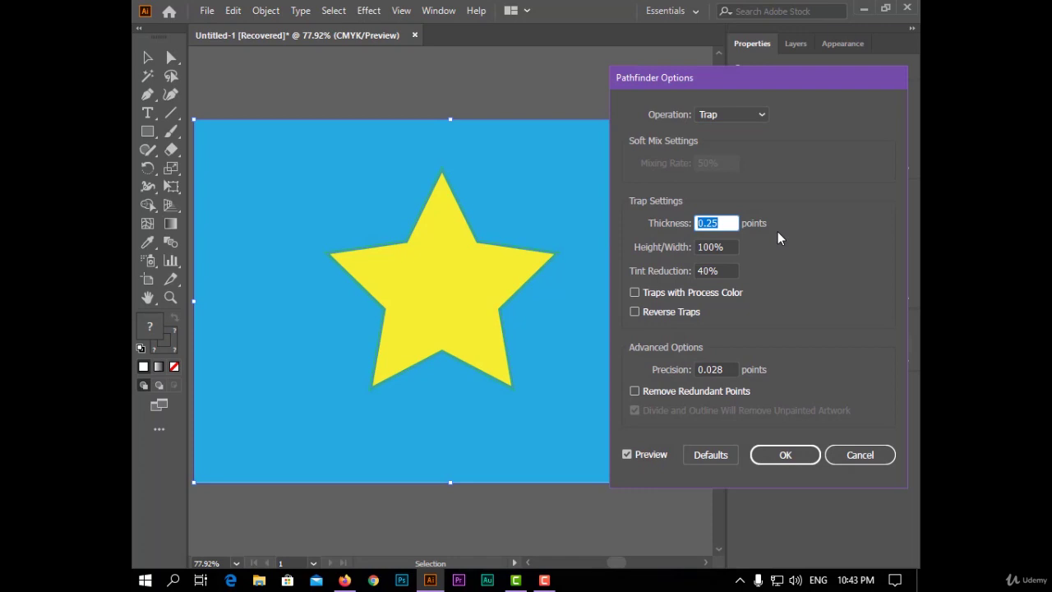
{"action": "key", "text": "Up"}
{"action": "key", "text": "Up"}
{"action": "key", "text": "Up"}
{"action": "key", "text": "Up"}
{"action": "key", "text": "Up"}
{"action": "key", "text": "Up"}
{"action": "key", "text": "Up"}
{"action": "key", "text": "Up"}
{"action": "key", "text": "Up"}
{"action": "key", "text": "Up"}
{"action": "key", "text": "Up"}
{"action": "key", "text": "Up"}
{"action": "key", "text": "Down"}
{"action": "key", "text": "Down"}
{"action": "key", "text": "Down"}
{"action": "key", "text": "Tab"}
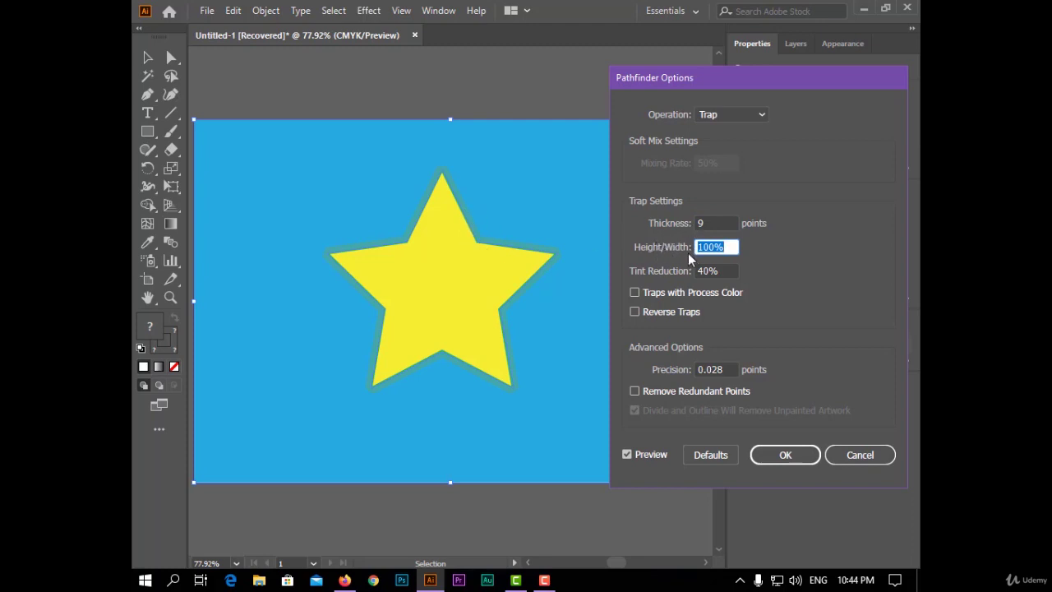
Increase the trap's tint reduction, apply the Trap effect to the star group, and deselect it.
{"action": "key", "text": "Tab"}
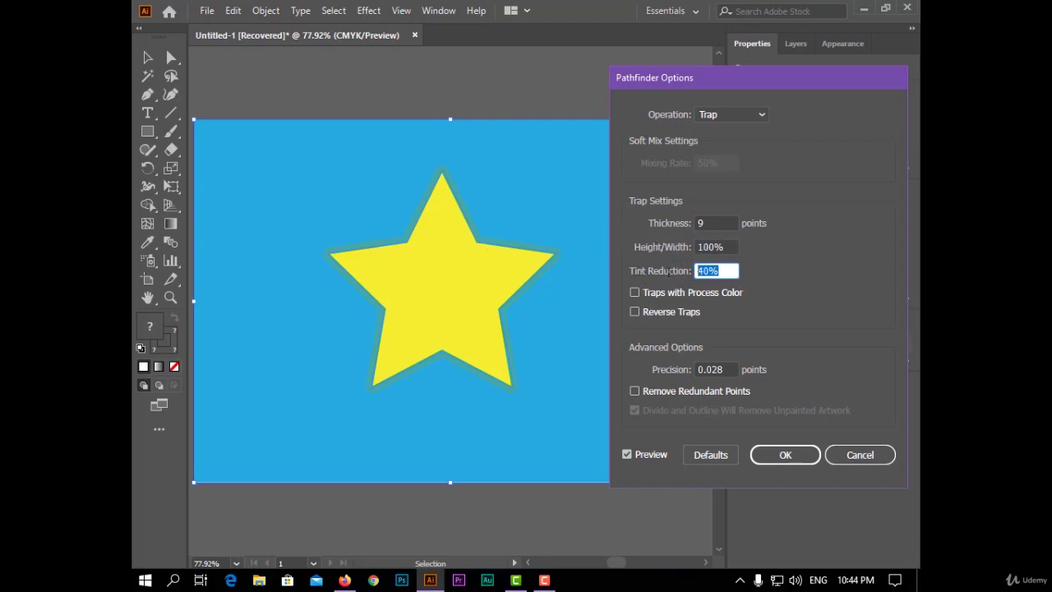
{"action": "key", "text": "Up"}
{"action": "key", "text": "Up"}
{"action": "key", "text": "Up"}
{"action": "key", "text": "Up"}
{"action": "key", "text": "Up"}
{"action": "key", "text": "Up"}
{"action": "key", "text": "Up"}
{"action": "key", "text": "Up"}
{"action": "key", "text": "Up"}
{"action": "key", "text": "Up"}
{"action": "key", "text": "Up"}
{"action": "key", "text": "Up"}
{"action": "key", "text": "Up"}
{"action": "key", "text": "Up"}
{"action": "key", "text": "Up"}
{"action": "key", "text": "Up"}
{"action": "key", "text": "Up"}
{"action": "key", "text": "Up"}
{"action": "key", "text": "Tab"}
{"action": "left_click", "coordinate": [800, 458]}
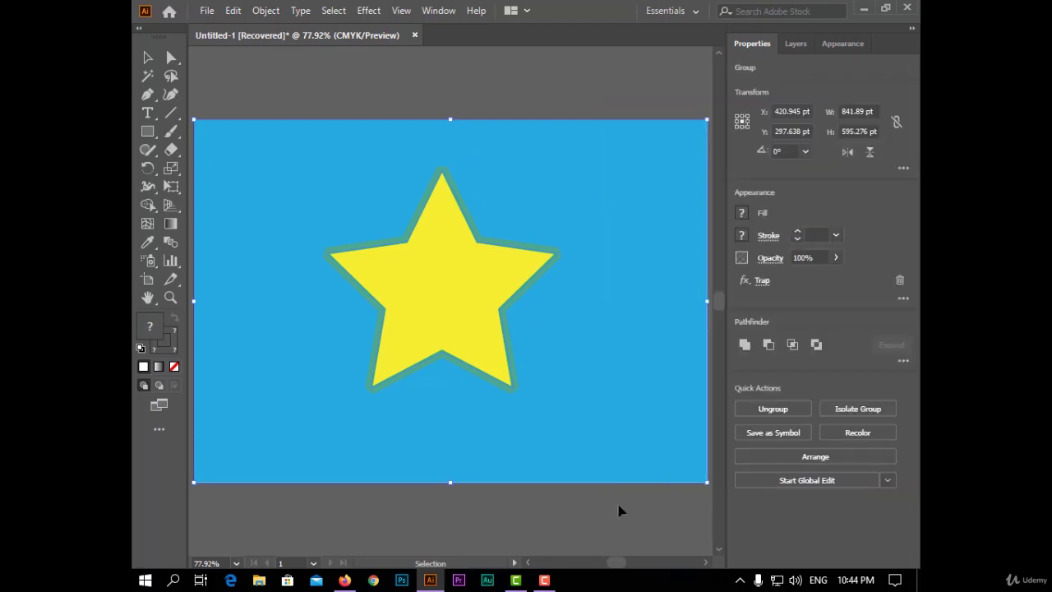
{"action": "left_click", "coordinate": [619, 510]}
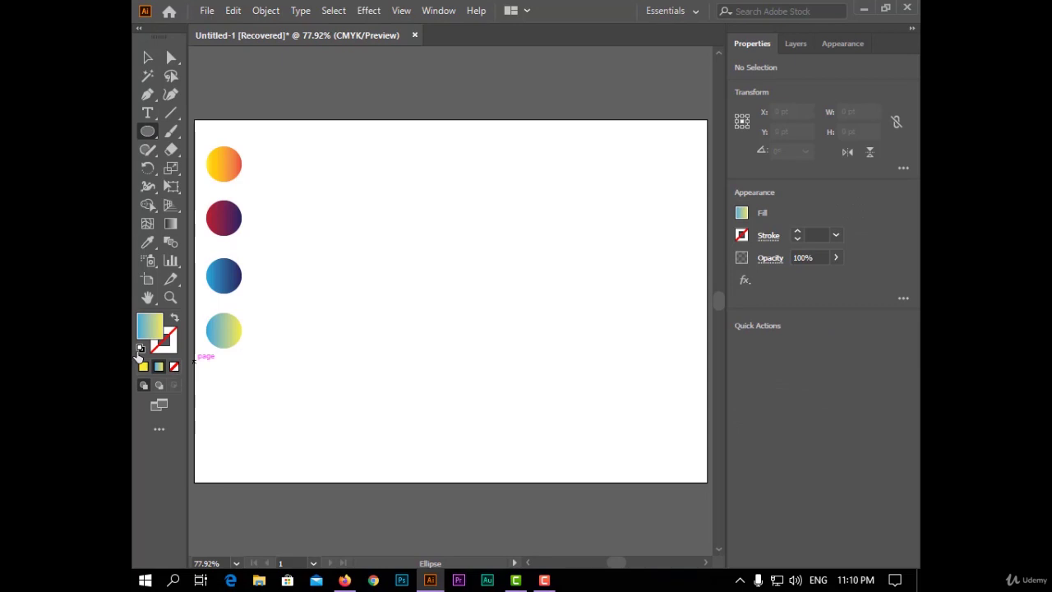
Draw a circle about 414 pt across with the default white fill and black stroke and move it near the artboard's centre.
{"action": "left_click", "coordinate": [141, 348]}
{"action": "mouse_move", "coordinate": [362, 200]}
{"action": "left_mouse_down"}
{"action": "mouse_move", "coordinate": [608, 404]}
{"action": "mouse_move", "coordinate": [613, 451]}
{"action": "left_mouse_up"}
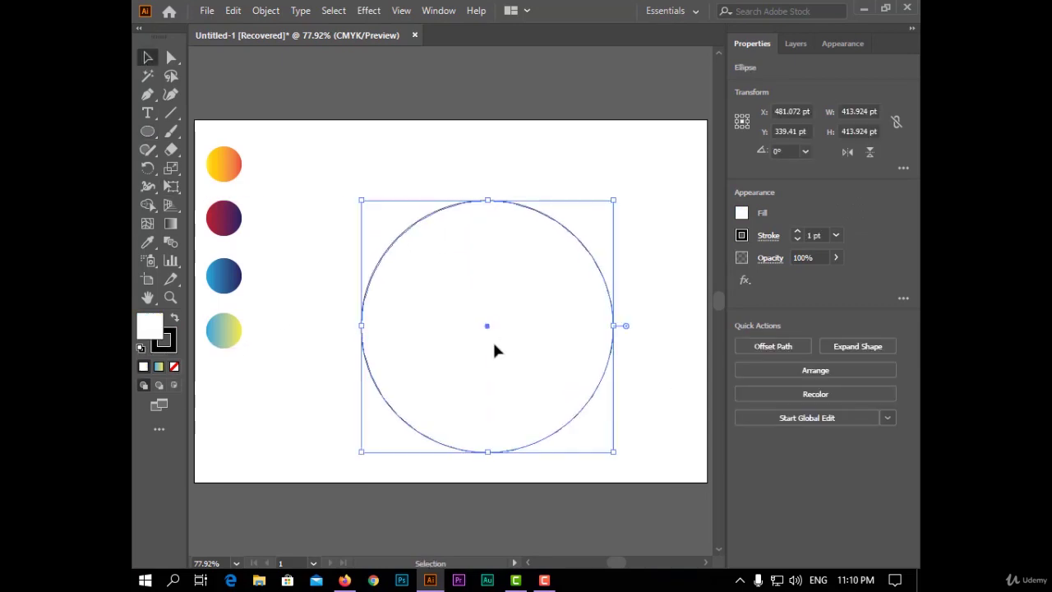
{"action": "left_click_drag", "start_coordinate": [493, 351], "coordinate": [461, 312]}
{"action": "left_click", "coordinate": [663, 348]}
{"action": "left_click", "coordinate": [473, 313]}
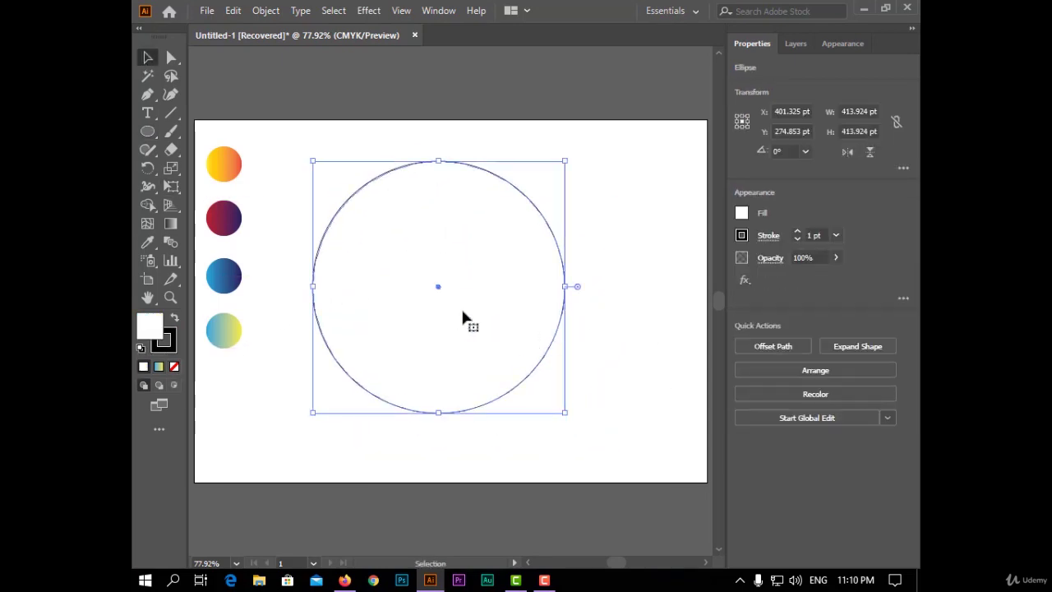
{"action": "key", "text": "ctrl+2"}
Place a scaled-down copy of the circle, about 268 pt wide, inside the large circle against its right edge.
{"action": "left_click", "coordinate": [143, 138]}
{"action": "left_click", "coordinate": [143, 58]}
{"action": "left_click", "coordinate": [469, 273]}
{"action": "left_click_drag", "start_coordinate": [469, 274], "coordinate": [596, 281]}
{"action": "left_click_drag", "start_coordinate": [691, 419], "coordinate": [528, 307]}
{"action": "left_click_drag", "start_coordinate": [623, 318], "coordinate": [511, 235]}
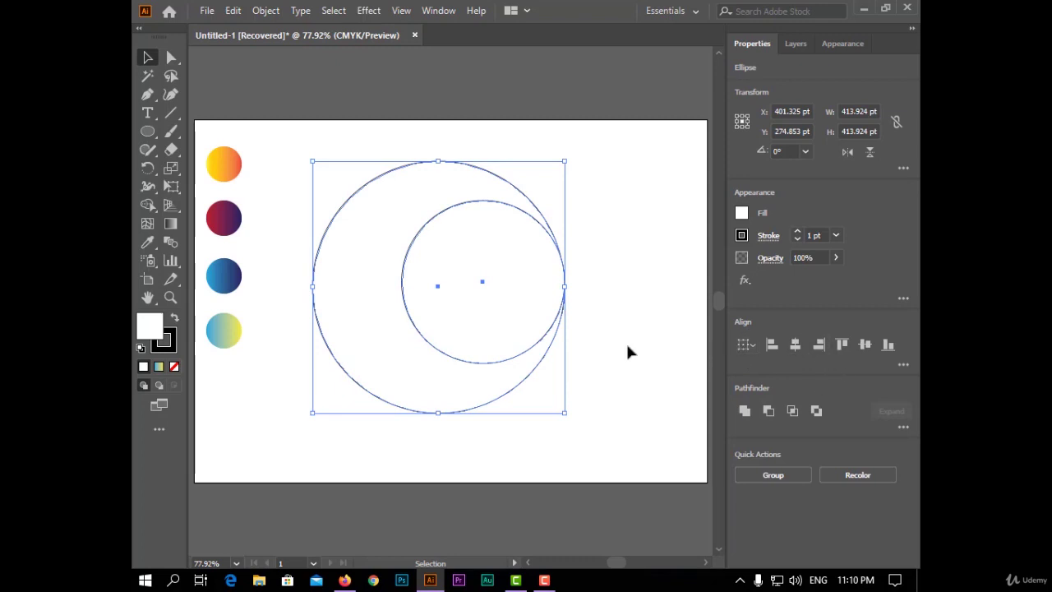
Align the vertical centres of both circles and flatten the smaller one to a height of about 245 pt.
{"action": "left_click", "coordinate": [865, 346]}
{"action": "left_click_drag", "start_coordinate": [638, 251], "coordinate": [438, 310]}
{"action": "left_click", "coordinate": [574, 396]}
{"action": "left_click", "coordinate": [493, 352]}
{"action": "left_click_drag", "start_coordinate": [484, 364], "coordinate": [484, 352]}
{"action": "left_click", "coordinate": [576, 370]}
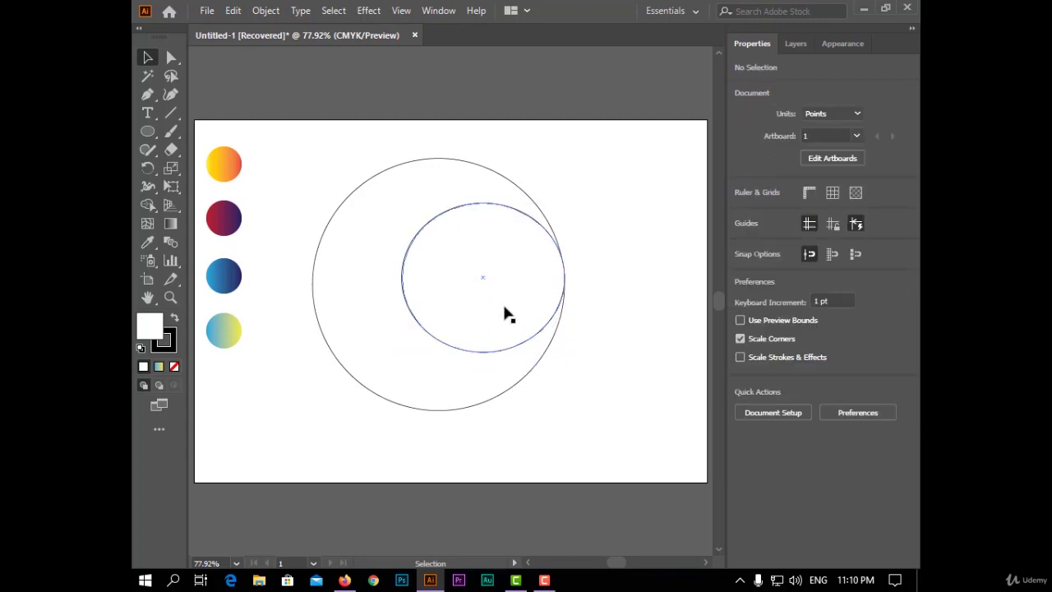
Copy the ellipse to the large circle's left side and align the vertical centres of the shapes.
{"action": "left_click_drag", "start_coordinate": [504, 306], "coordinate": [416, 307]}
{"action": "left_click", "coordinate": [267, 279]}
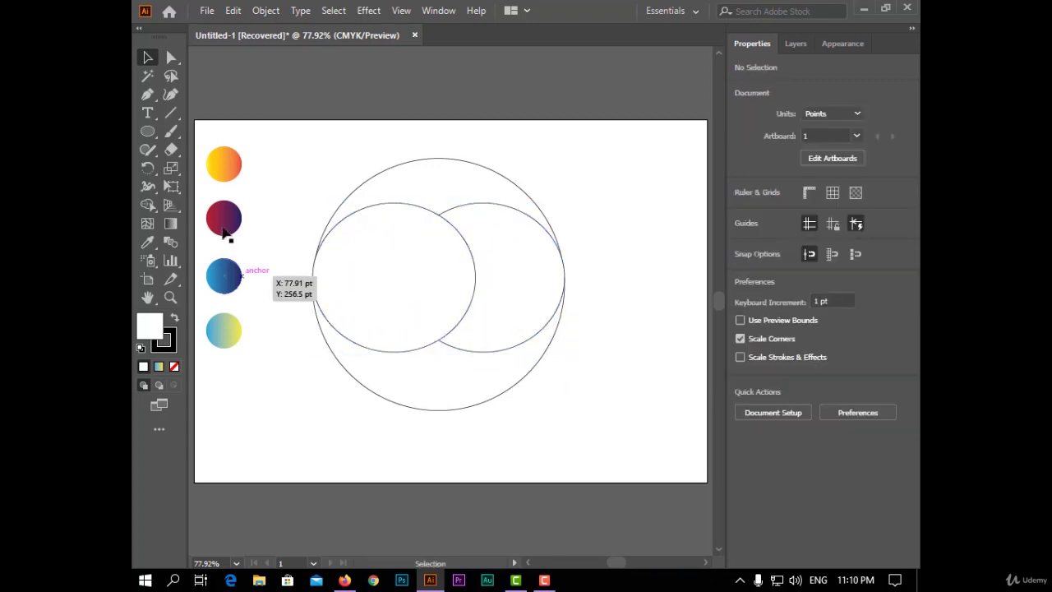
{"action": "left_click_drag", "start_coordinate": [297, 213], "coordinate": [366, 323]}
{"action": "left_click", "coordinate": [863, 344]}
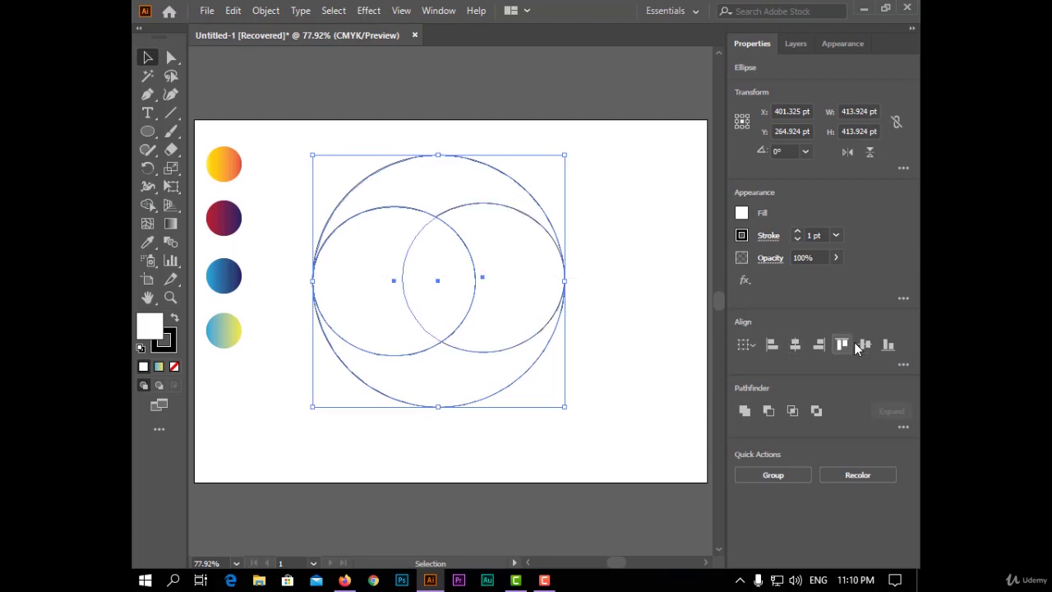
{"action": "left_click", "coordinate": [861, 344]}
{"action": "left_click", "coordinate": [649, 322]}
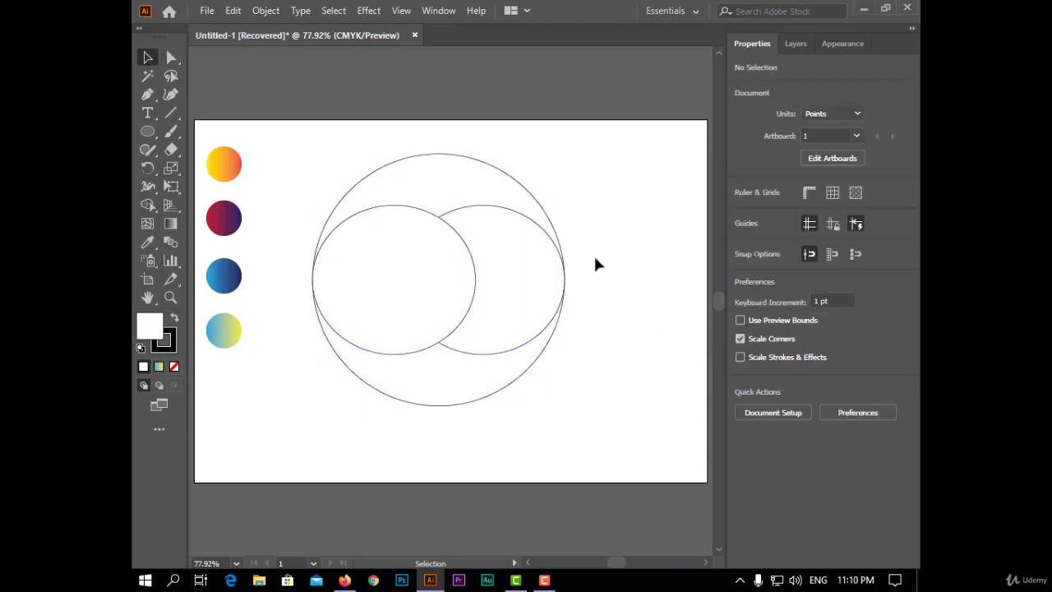
Place a copy of the ellipse rotated to 270° in the large circle, aligned to its horizontal centre and top edge.
{"action": "left_click", "coordinate": [443, 270]}
{"action": "left_click_drag", "start_coordinate": [444, 269], "coordinate": [634, 258]}
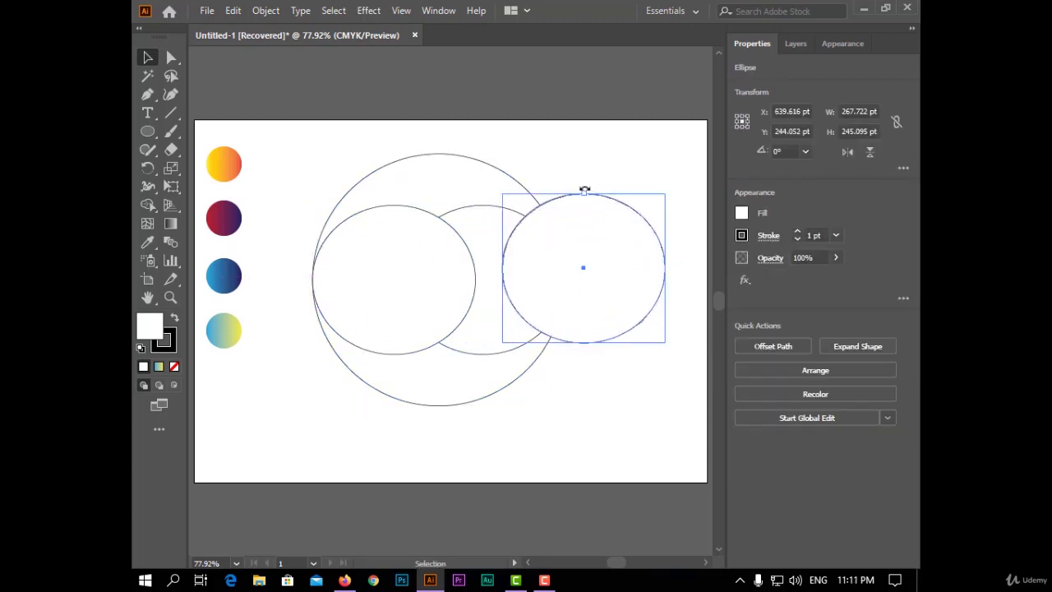
{"action": "left_click_drag", "start_coordinate": [585, 189], "coordinate": [476, 241]}
{"action": "left_click_drag", "start_coordinate": [521, 135], "coordinate": [411, 175]}
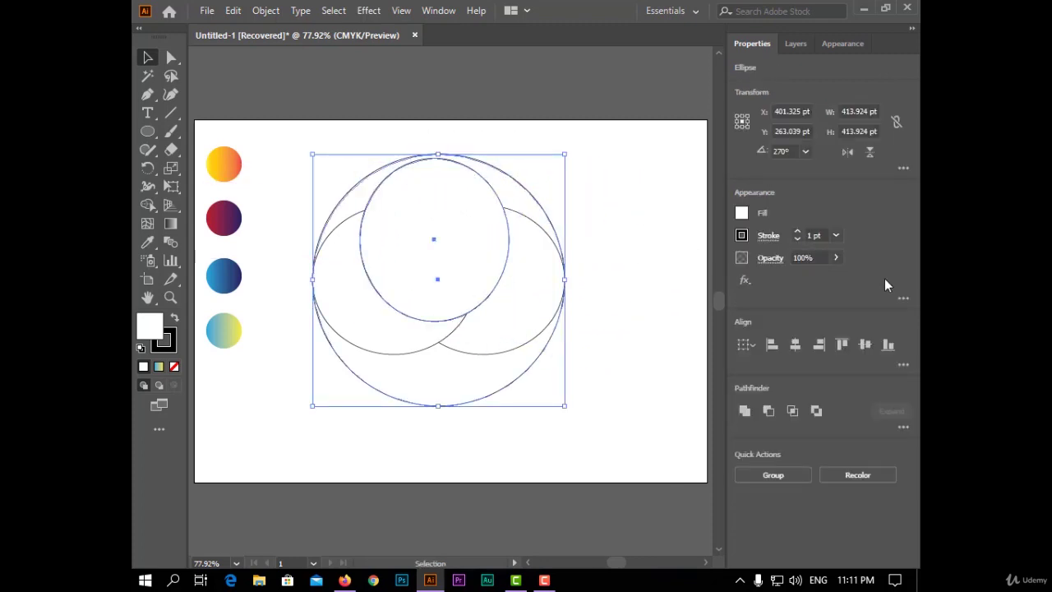
{"action": "left_click", "coordinate": [796, 343]}
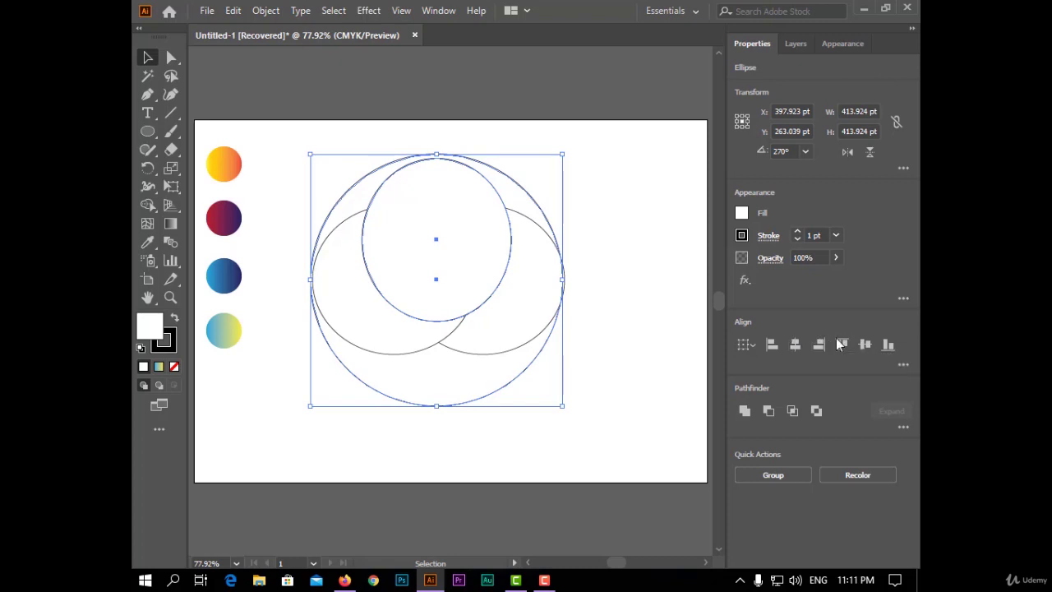
{"action": "left_click", "coordinate": [842, 345]}
{"action": "left_click", "coordinate": [631, 292]}
Copy the upright ellipse downward and align it to the large circle's horizontal centre and bottom edge.
{"action": "left_click", "coordinate": [458, 247]}
{"action": "left_click_drag", "start_coordinate": [458, 247], "coordinate": [452, 336]}
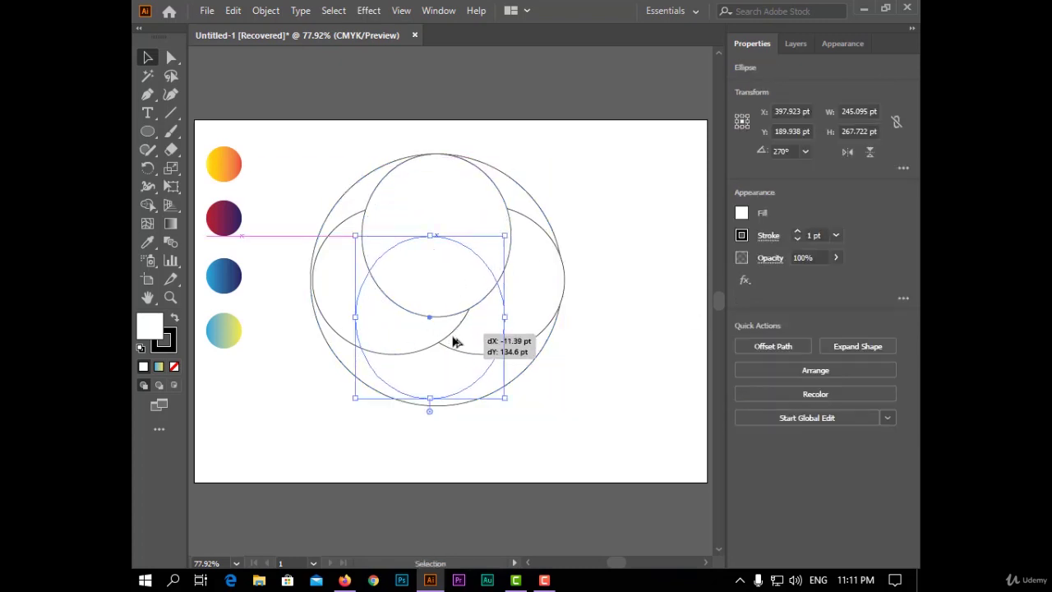
{"action": "left_click_drag", "start_coordinate": [396, 449], "coordinate": [436, 388]}
{"action": "left_click", "coordinate": [795, 346]}
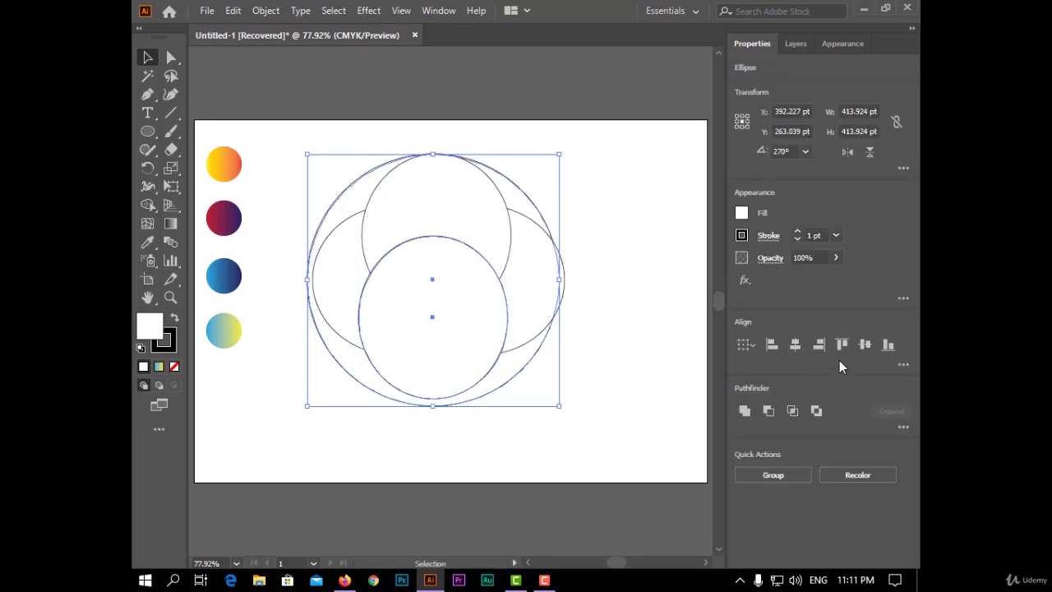
{"action": "left_click", "coordinate": [889, 345]}
{"action": "left_click", "coordinate": [662, 308]}
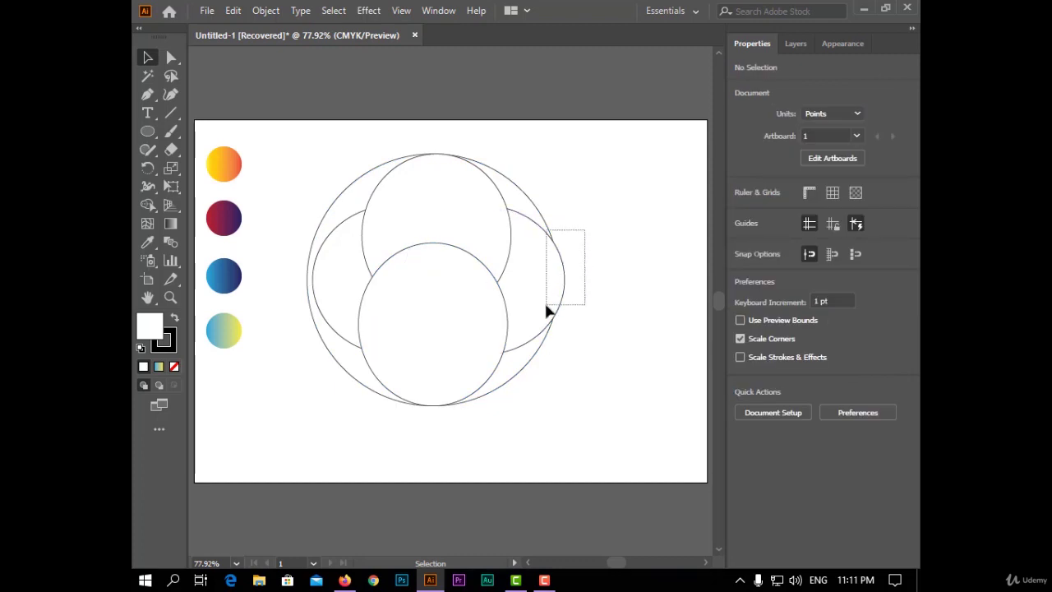
Align the large circle's right edge with the right ellipse and its left edge with the left ellipse.
{"action": "left_click_drag", "start_coordinate": [549, 310], "coordinate": [550, 313]}
{"action": "left_click", "coordinate": [816, 350]}
{"action": "left_click", "coordinate": [629, 345]}
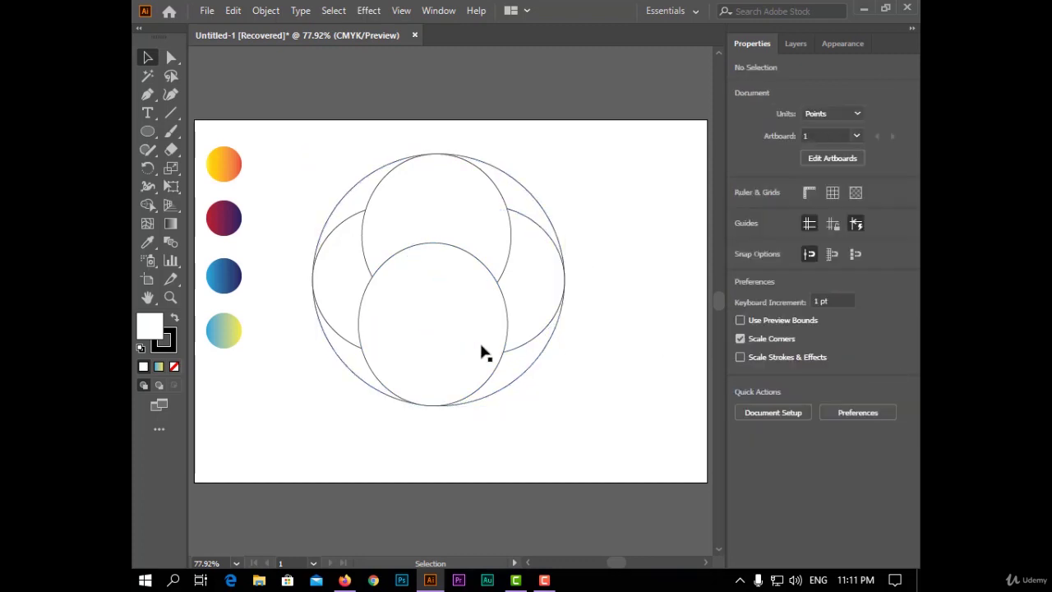
{"action": "left_click_drag", "start_coordinate": [336, 293], "coordinate": [338, 295]}
{"action": "left_click", "coordinate": [771, 348]}
{"action": "left_click", "coordinate": [606, 323]}
Try to align the horizontal centres of the large circle and all four ellipses at once.
{"action": "left_click_drag", "start_coordinate": [431, 303], "coordinate": [432, 306]}
{"action": "left_click", "coordinate": [605, 189]}
{"action": "left_click_drag", "start_coordinate": [596, 163], "coordinate": [351, 405]}
{"action": "left_click", "coordinate": [794, 343]}
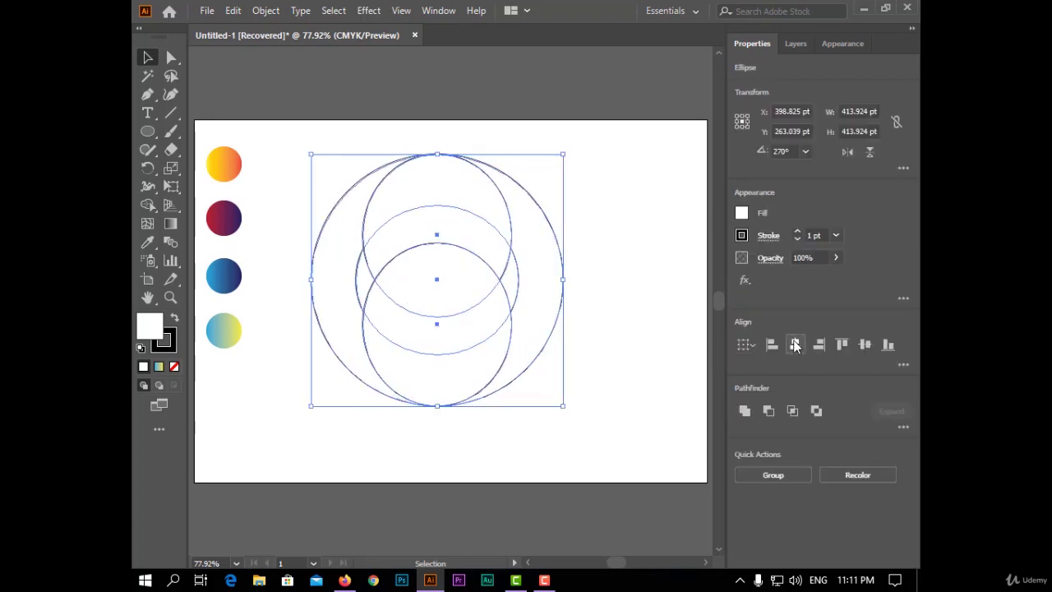
{"action": "left_click", "coordinate": [663, 329]}
Align the horizontal centres of the bottom ellipse and the large circle, and deselect them.
{"action": "left_click_drag", "start_coordinate": [616, 164], "coordinate": [504, 231]}
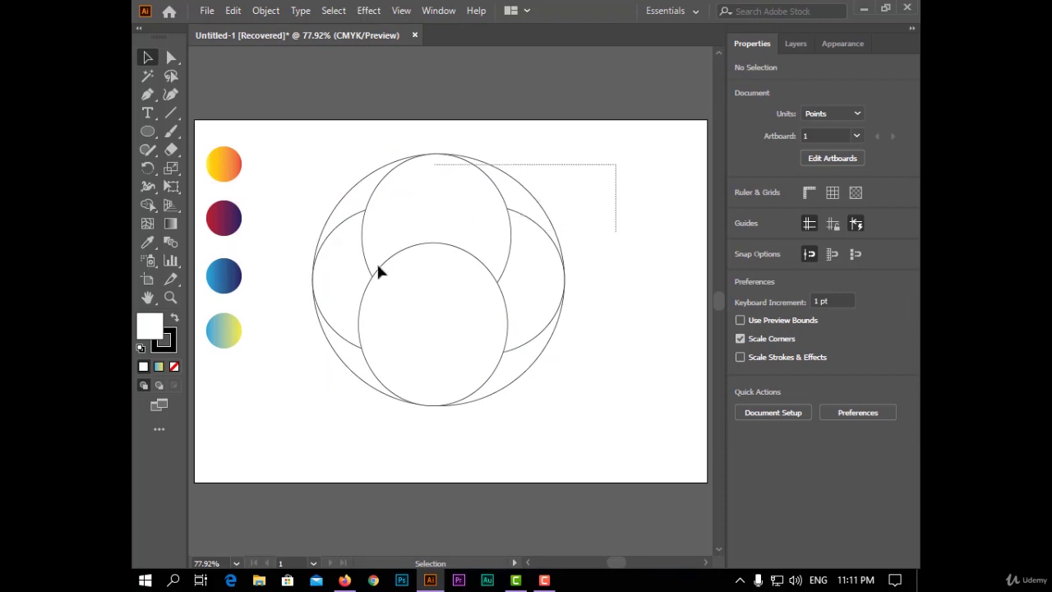
{"action": "left_click_drag", "start_coordinate": [378, 271], "coordinate": [643, 212]}
{"action": "left_click_drag", "start_coordinate": [448, 387], "coordinate": [443, 385]}
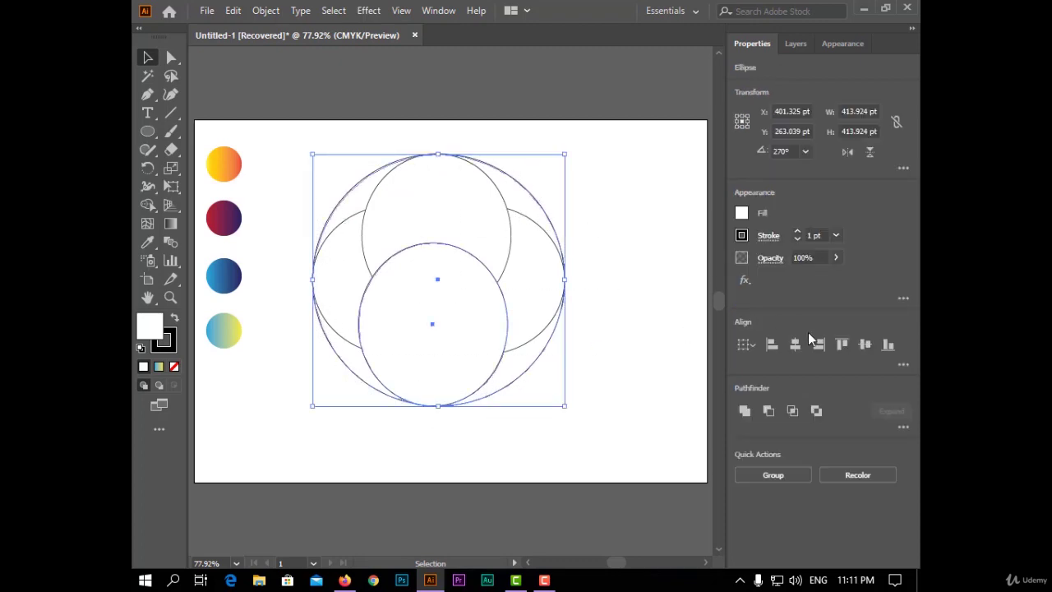
{"action": "left_click", "coordinate": [795, 344]}
{"action": "left_click", "coordinate": [642, 352]}
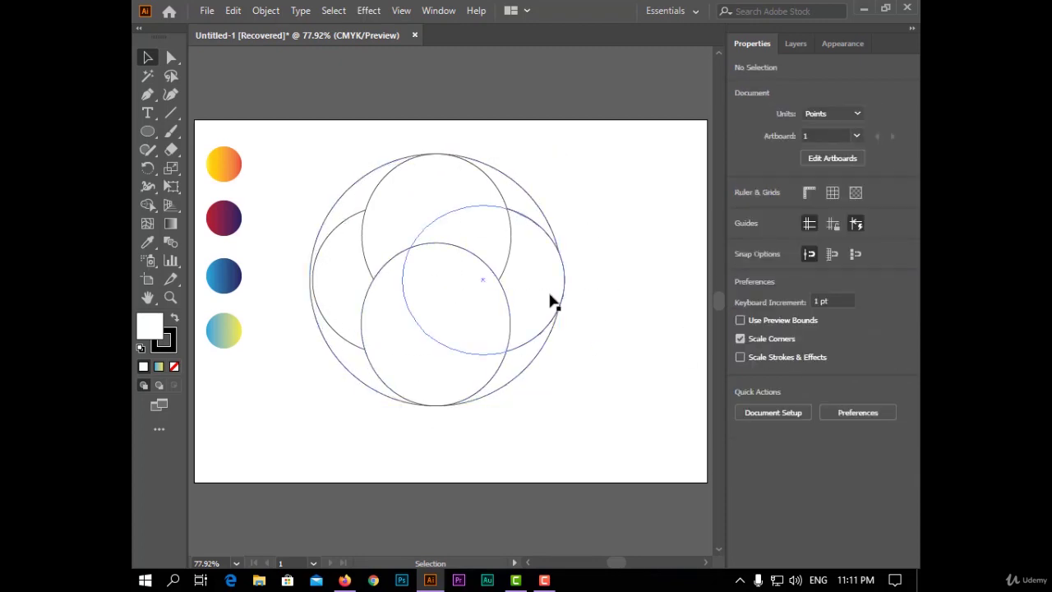
Align the right edges of the large circle and the right ellipse, and deselect them.
{"action": "left_click", "coordinate": [552, 302]}
{"action": "left_click_drag", "start_coordinate": [552, 300], "coordinate": [546, 307]}
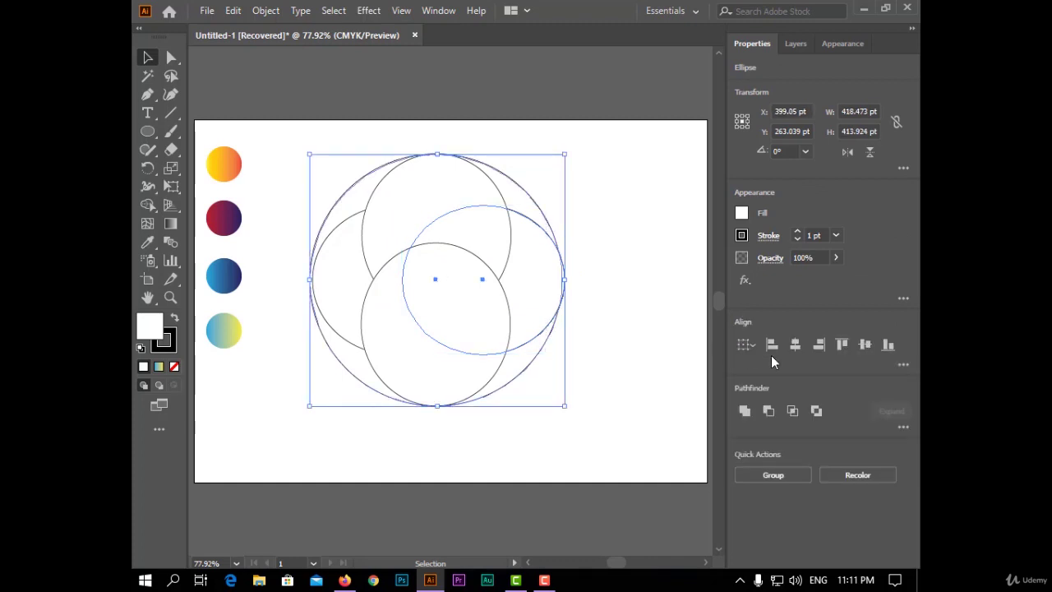
{"action": "left_click", "coordinate": [631, 262]}
{"action": "left_click", "coordinate": [538, 237]}
{"action": "left_click", "coordinate": [525, 199], "text": "shift"}
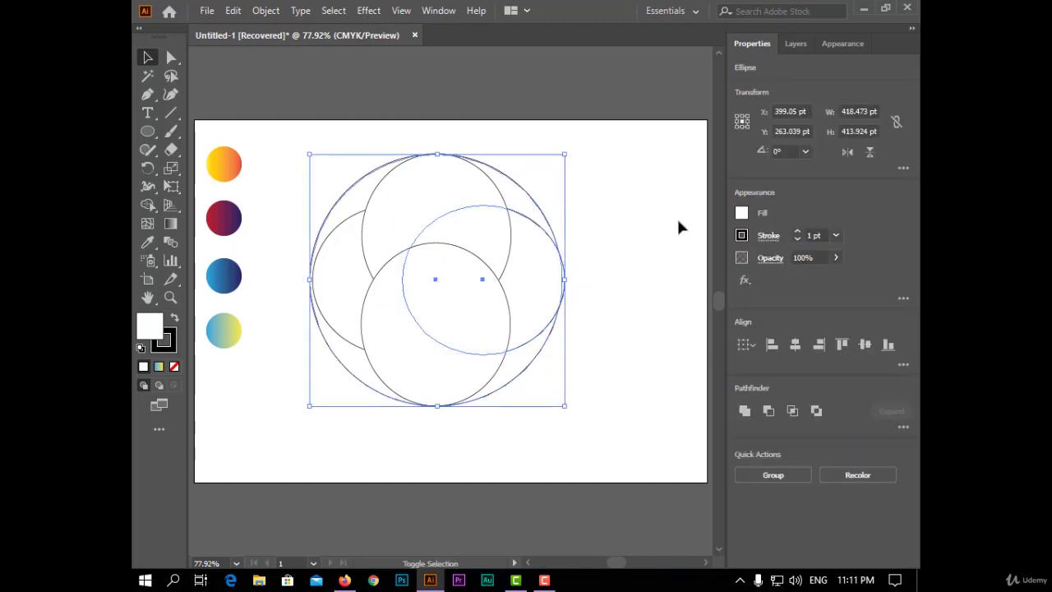
{"action": "left_click", "coordinate": [821, 344]}
{"action": "left_click", "coordinate": [605, 178]}
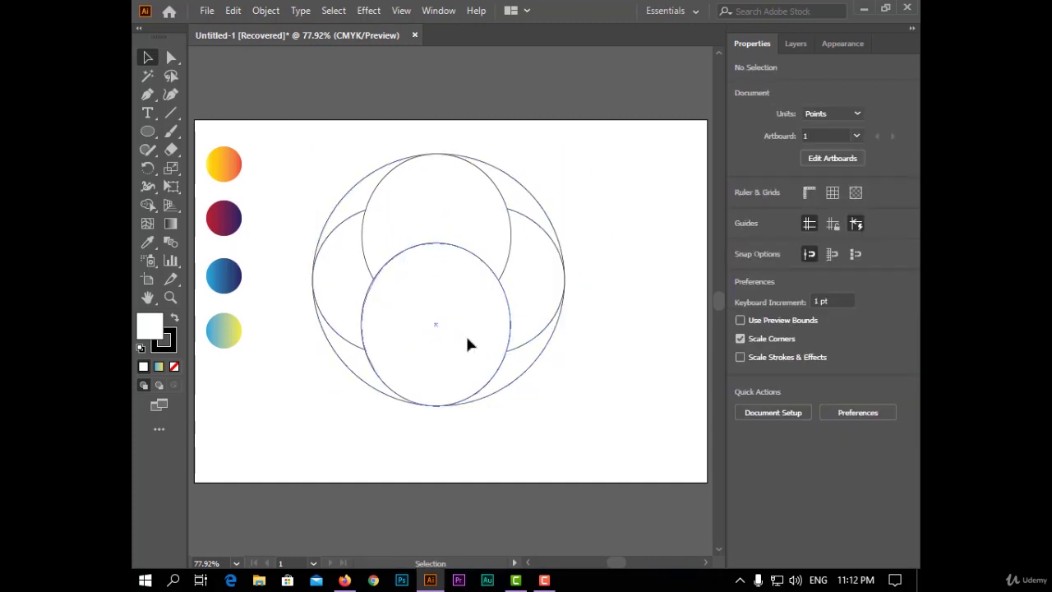
Group the large circle with the four ellipses, applying the Pathfinder Divide effect with its appearance expanded.
{"action": "left_click_drag", "start_coordinate": [467, 337], "coordinate": [470, 337]}
{"action": "left_click_drag", "start_coordinate": [450, 207], "coordinate": [453, 206]}
{"action": "left_click", "coordinate": [576, 179]}
{"action": "left_click_drag", "start_coordinate": [564, 141], "coordinate": [325, 459]}
{"action": "right_click", "coordinate": [409, 262]}
{"action": "left_click", "coordinate": [460, 342]}
{"action": "left_click", "coordinate": [368, 10]}
{"action": "mouse_move", "coordinate": [504, 162]}
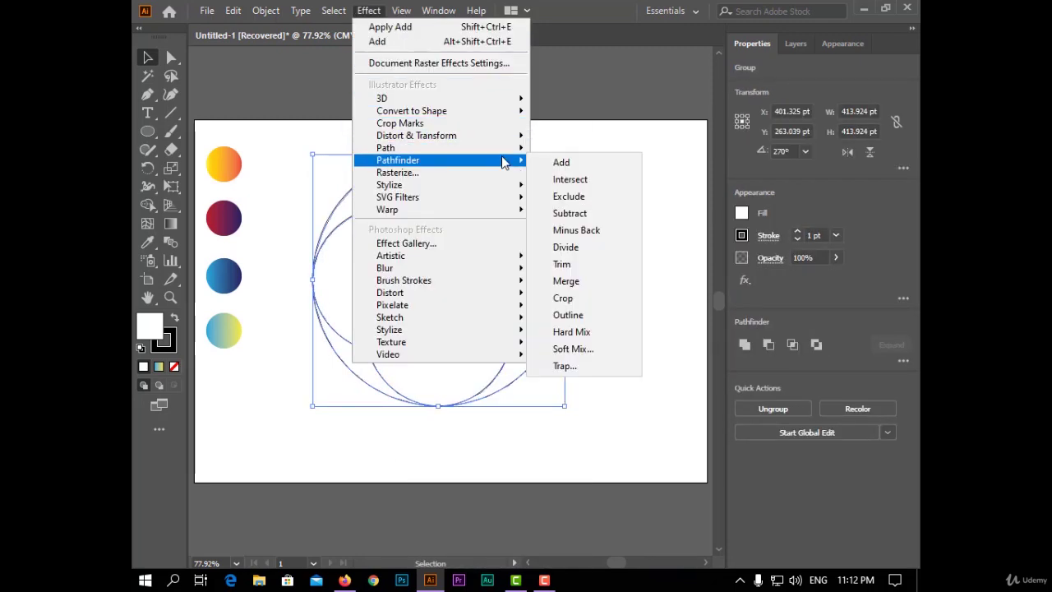
{"action": "left_click", "coordinate": [575, 247]}
{"action": "left_click", "coordinate": [266, 10]}
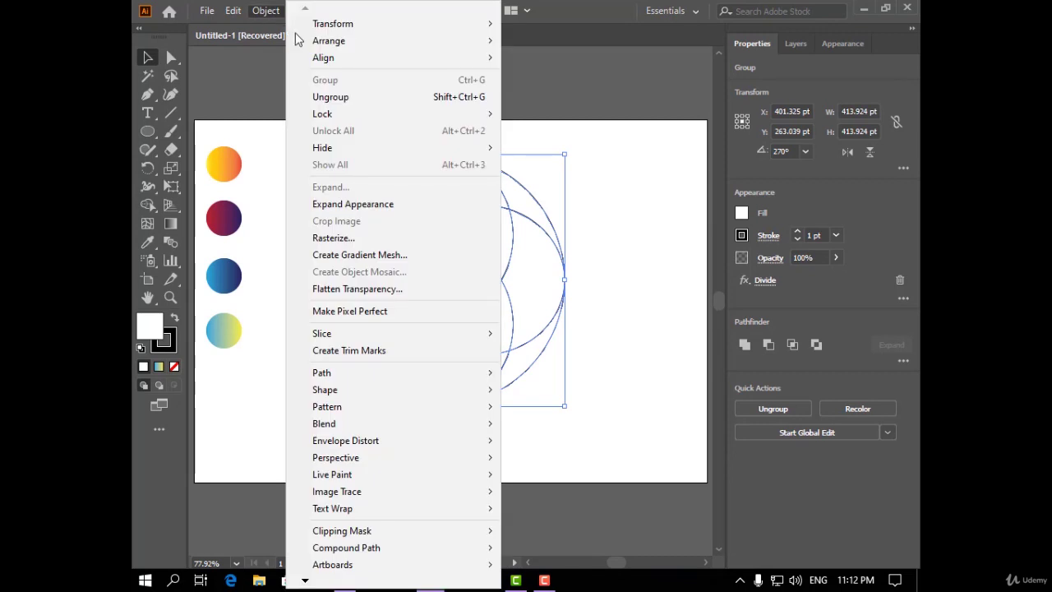
{"action": "left_click", "coordinate": [401, 203]}
{"action": "left_click", "coordinate": [610, 197]}
Try moving individual pieces of the divided artwork with the Direct Selection tool.
{"action": "left_click", "coordinate": [171, 57]}
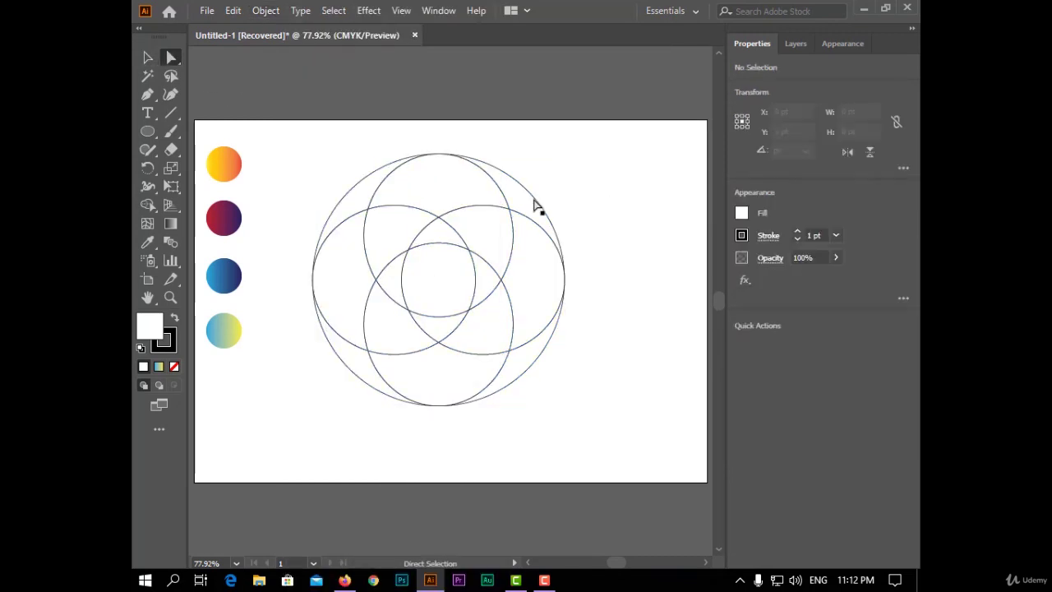
{"action": "left_click_drag", "start_coordinate": [534, 198], "coordinate": [573, 166]}
{"action": "key", "text": "ctrl+z"}
{"action": "left_click_drag", "start_coordinate": [533, 196], "coordinate": [308, 399]}
{"action": "key", "text": "ctrl+z"}
{"action": "key", "text": "v"}
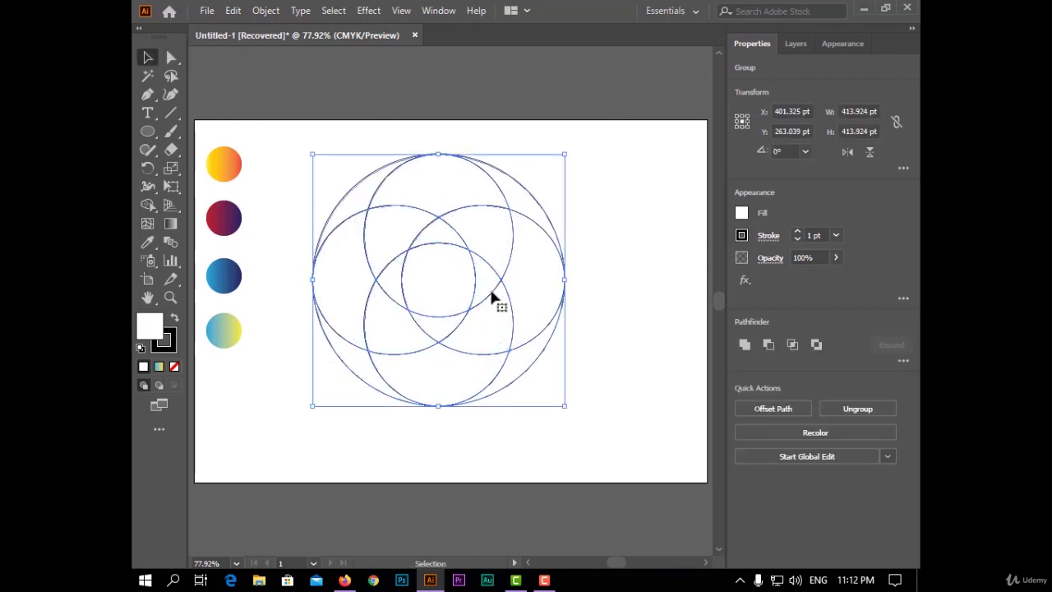
Ungroup the divided artwork so that its pieces can be selected separately.
{"action": "left_click", "coordinate": [376, 137]}
{"action": "left_click", "coordinate": [367, 189]}
{"action": "right_click", "coordinate": [461, 191]}
{"action": "left_click", "coordinate": [587, 311]}
{"action": "left_click", "coordinate": [587, 312]}
Group the pieces forming the upper curved band and merge them with the Pathfinder Add effect.
{"action": "left_click", "coordinate": [351, 204]}
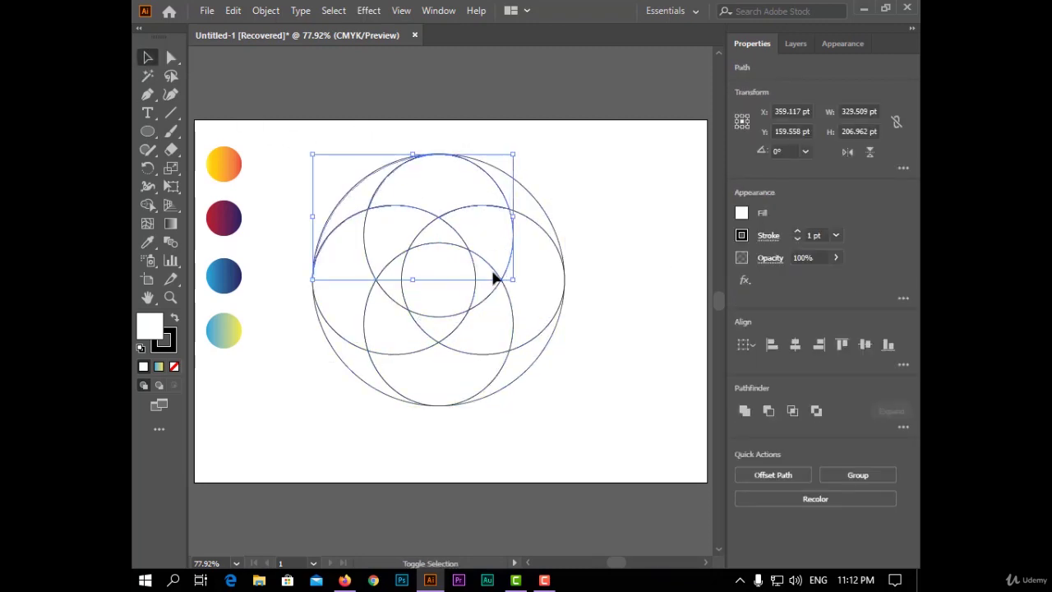
{"action": "left_click", "coordinate": [487, 288], "text": "shift"}
{"action": "right_click", "coordinate": [433, 198]}
{"action": "left_click", "coordinate": [532, 292]}
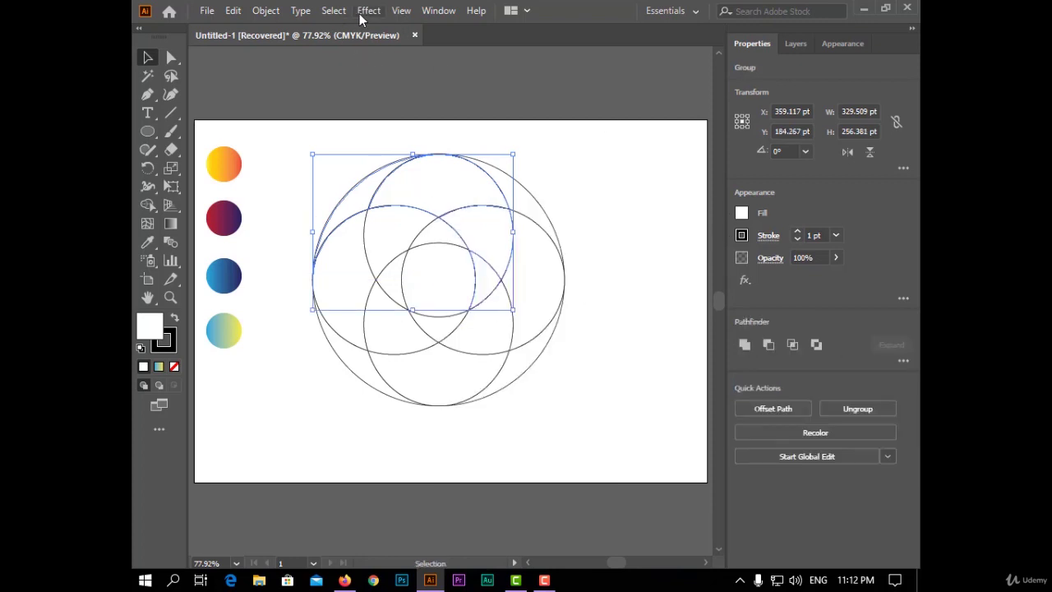
{"action": "left_click", "coordinate": [360, 13]}
{"action": "mouse_move", "coordinate": [501, 159]}
{"action": "left_click", "coordinate": [604, 162]}
{"action": "left_click", "coordinate": [632, 134]}
{"action": "left_click", "coordinate": [441, 188]}
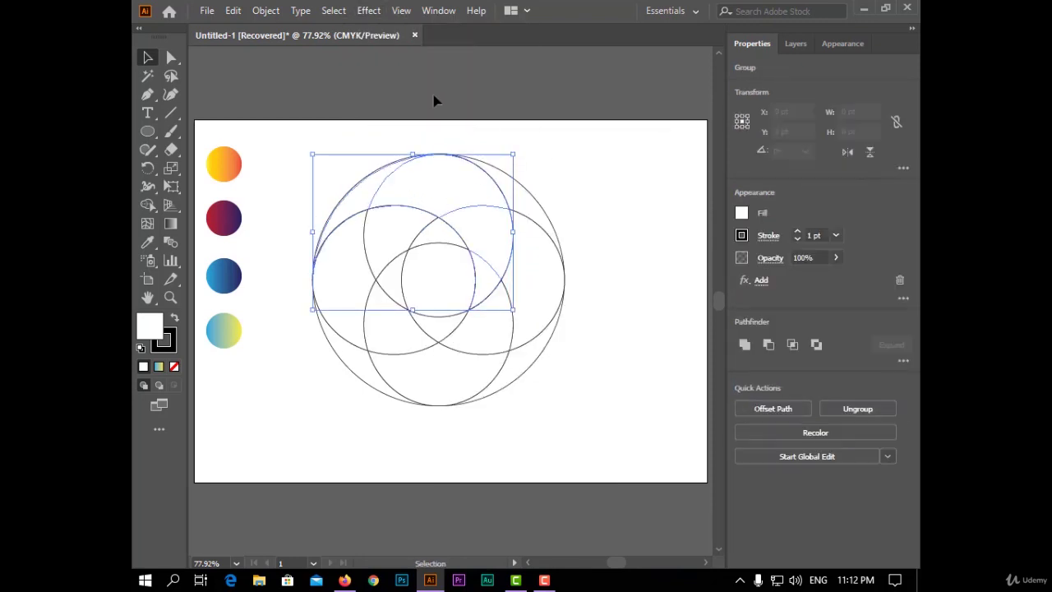
Copy the yellow-to-orange gradient from its swatch onto the upper band with the Eyedropper, and deselect the band.
{"action": "left_click", "coordinate": [151, 238]}
{"action": "left_click", "coordinate": [220, 164]}
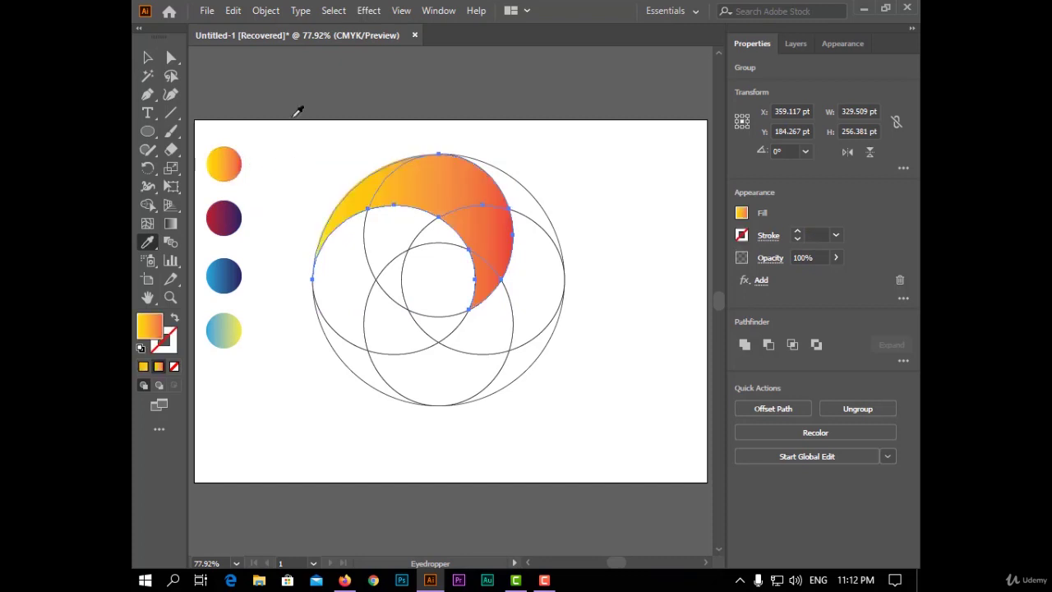
{"action": "key", "text": "v"}
{"action": "left_click", "coordinate": [585, 156]}
Group the pieces forming the right curved band and merge them with the Pathfinder Add effect.
{"action": "left_click", "coordinate": [543, 201]}
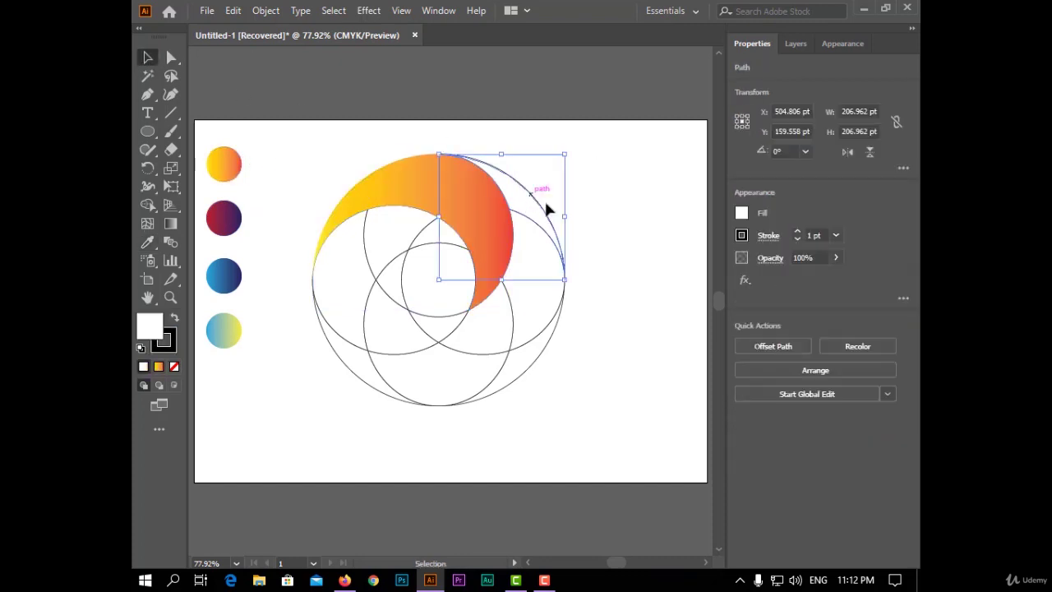
{"action": "left_click", "coordinate": [419, 330], "text": "shift"}
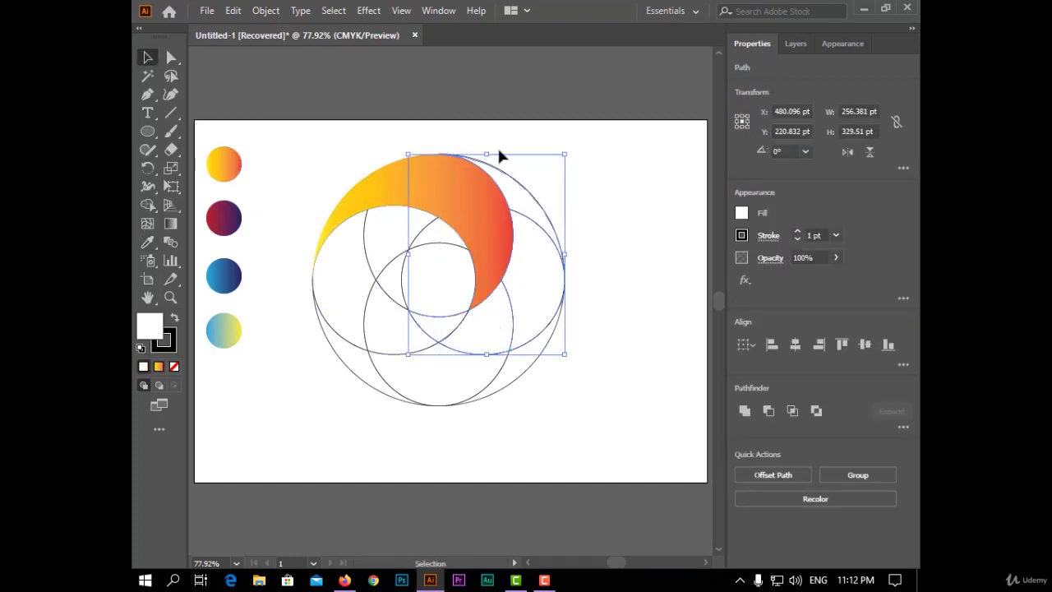
{"action": "right_click", "coordinate": [521, 237]}
{"action": "left_click", "coordinate": [547, 329]}
{"action": "left_click", "coordinate": [368, 10]}
{"action": "mouse_move", "coordinate": [411, 160]}
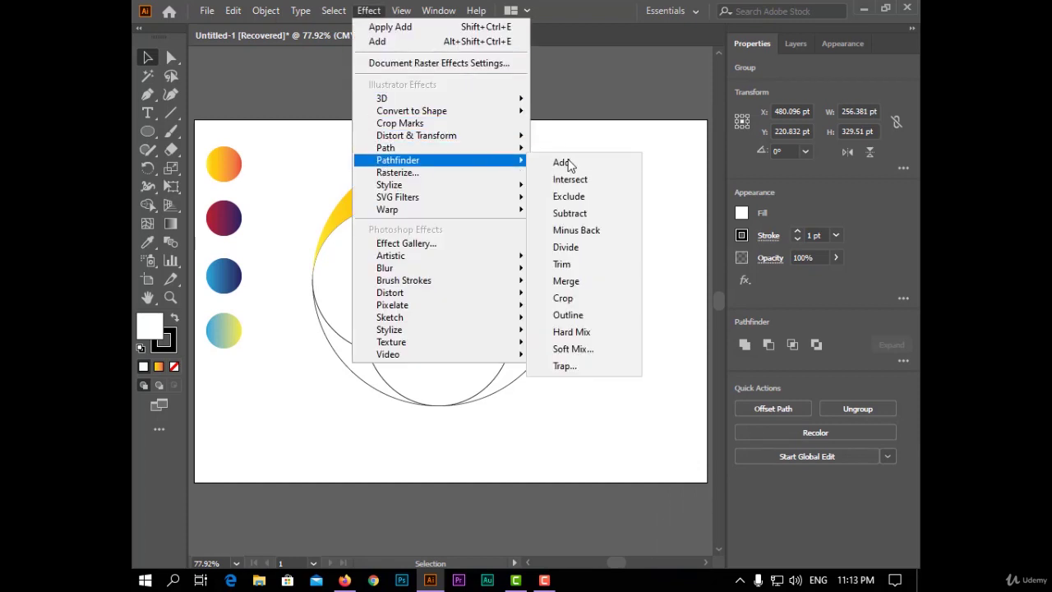
{"action": "left_click", "coordinate": [562, 163]}
Copy the red-to-purple gradient from its swatch onto the right band with the Eyedropper, and deselect the band.
{"action": "left_click", "coordinate": [149, 241]}
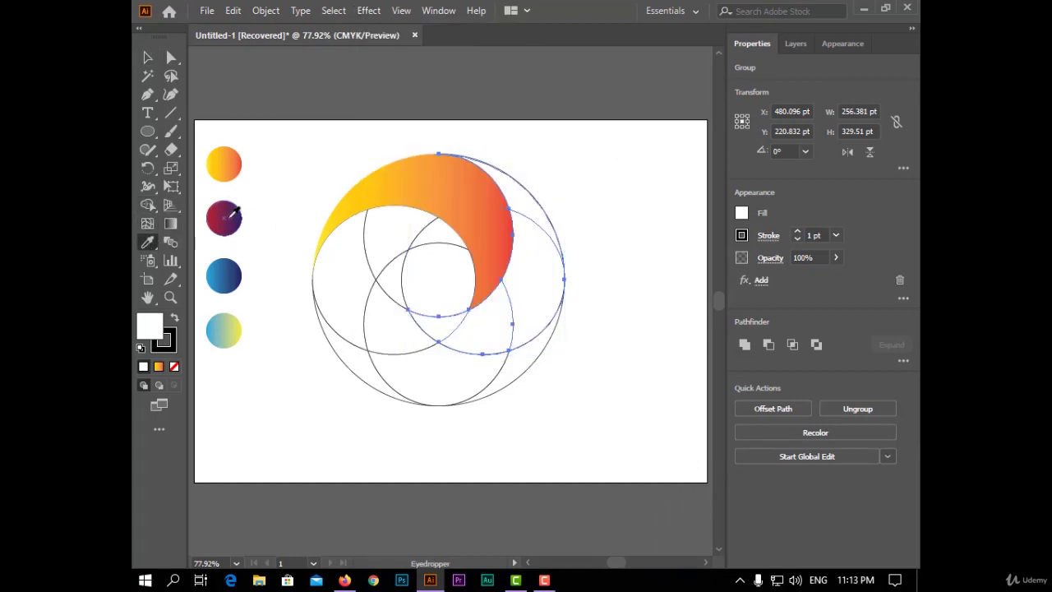
{"action": "left_click", "coordinate": [229, 218]}
{"action": "left_click", "coordinate": [149, 61]}
{"action": "left_click", "coordinate": [284, 191]}
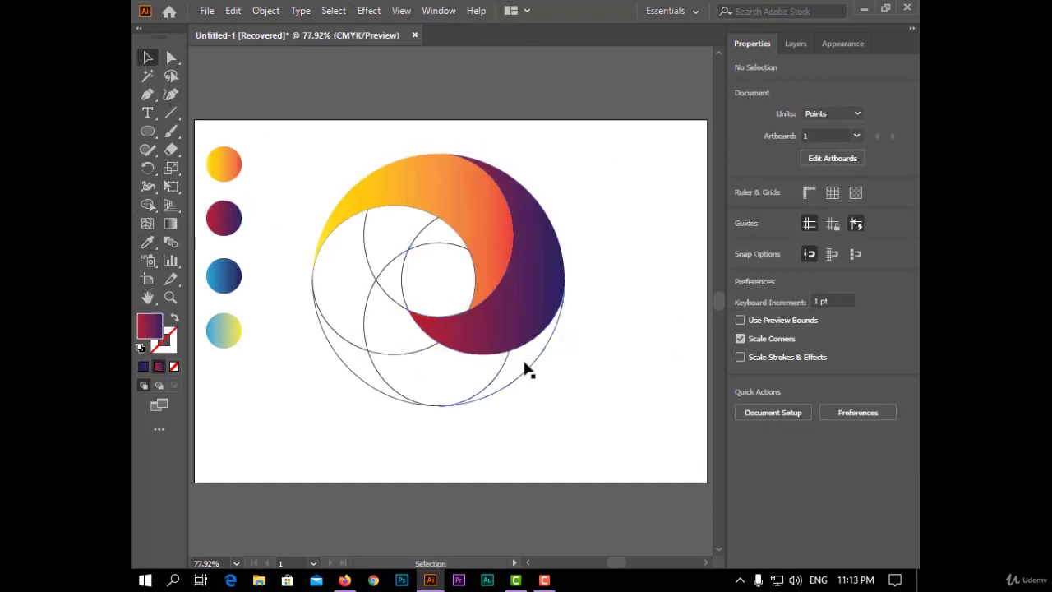
Group the pieces forming the bottom curved band and merge them with the Pathfinder Add effect.
{"action": "left_click", "coordinate": [527, 370]}
{"action": "left_click", "coordinate": [423, 390], "text": "shift"}
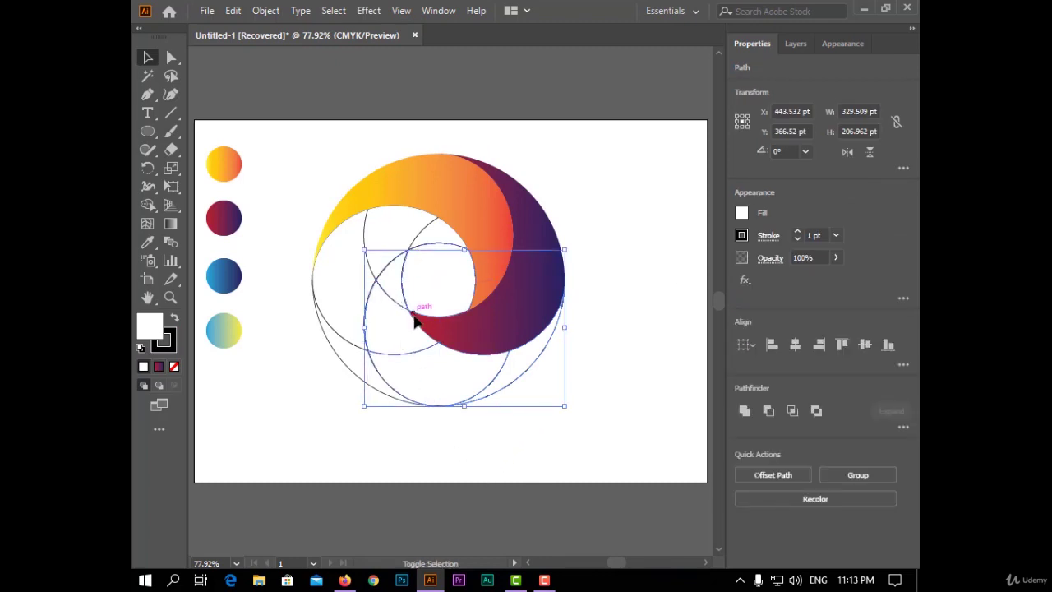
{"action": "right_click", "coordinate": [445, 379]}
{"action": "left_click", "coordinate": [542, 153]}
{"action": "left_click", "coordinate": [369, 10]}
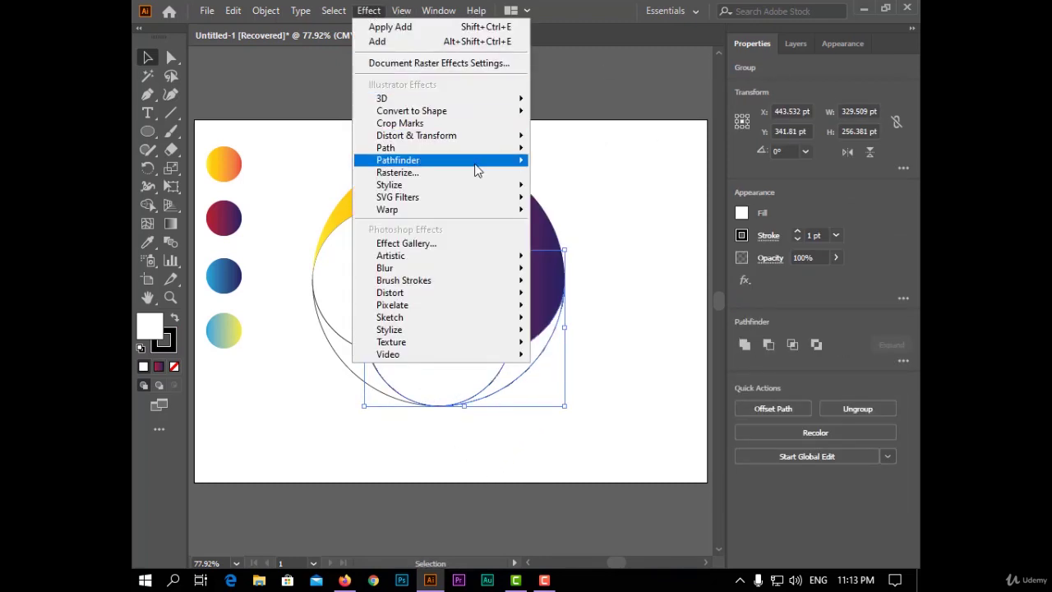
{"action": "mouse_move", "coordinate": [474, 162]}
{"action": "left_click", "coordinate": [598, 163]}
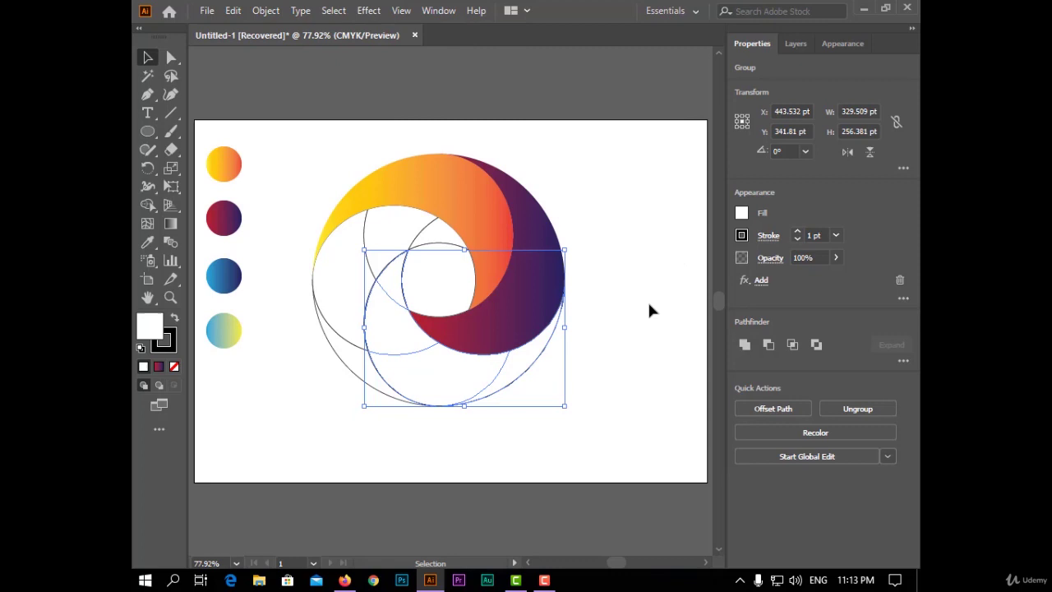
Copy the light-to-dark-blue gradient from its swatch onto the bottom band with the Eyedropper, and deselect the band.
{"action": "left_click", "coordinate": [148, 242]}
{"action": "left_click", "coordinate": [228, 275]}
{"action": "left_click", "coordinate": [148, 59]}
{"action": "left_click", "coordinate": [676, 246]}
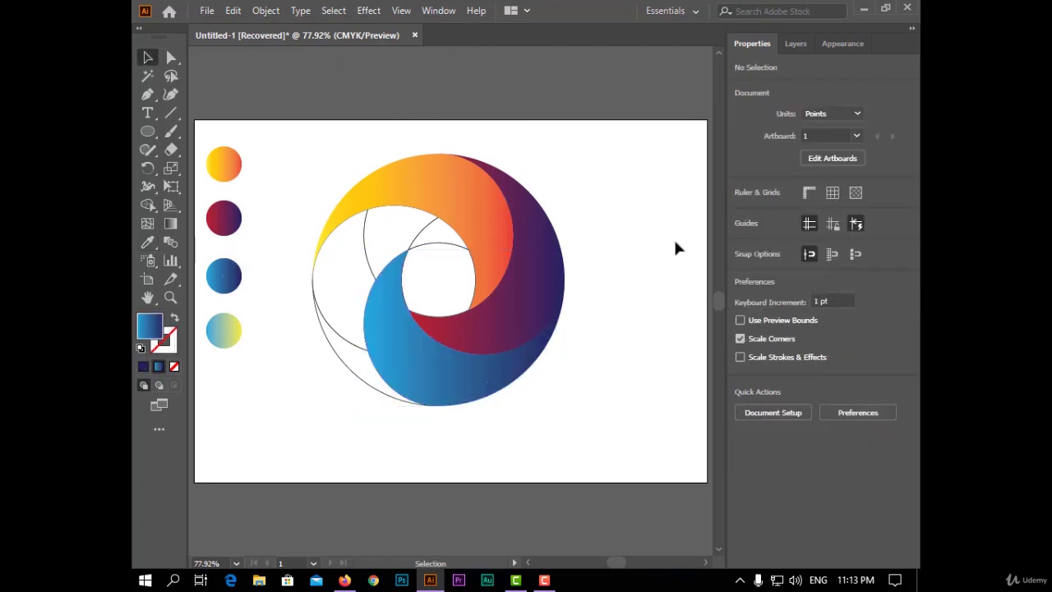
Group the remaining pieces forming the left curved band and merge them with the Pathfinder Add effect.
{"action": "left_click", "coordinate": [430, 235]}
{"action": "left_click", "coordinate": [391, 238], "text": "shift"}
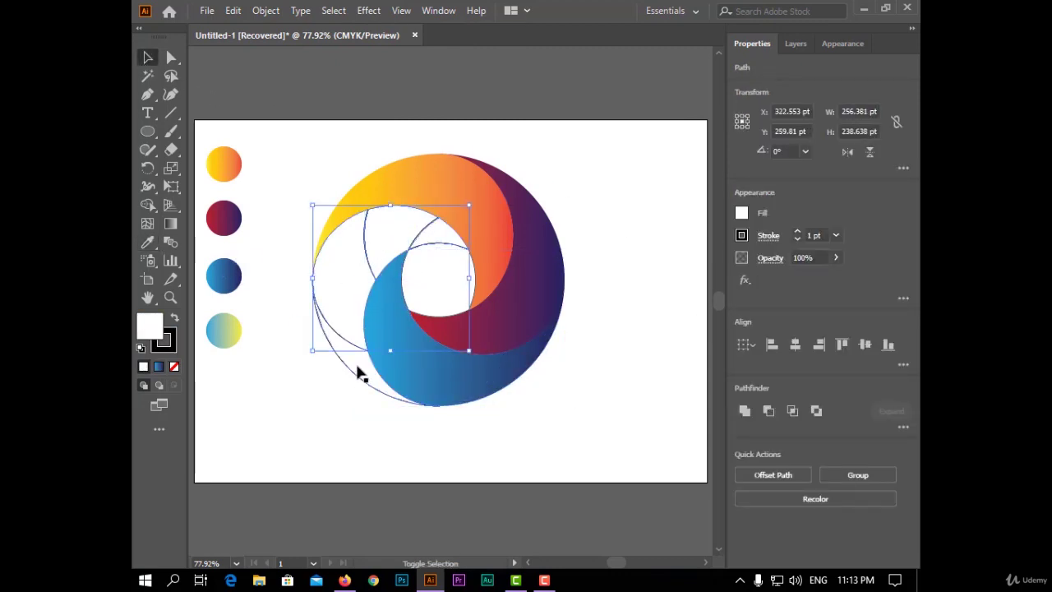
{"action": "right_click", "coordinate": [369, 241]}
{"action": "left_click", "coordinate": [423, 340]}
{"action": "left_click", "coordinate": [368, 10]}
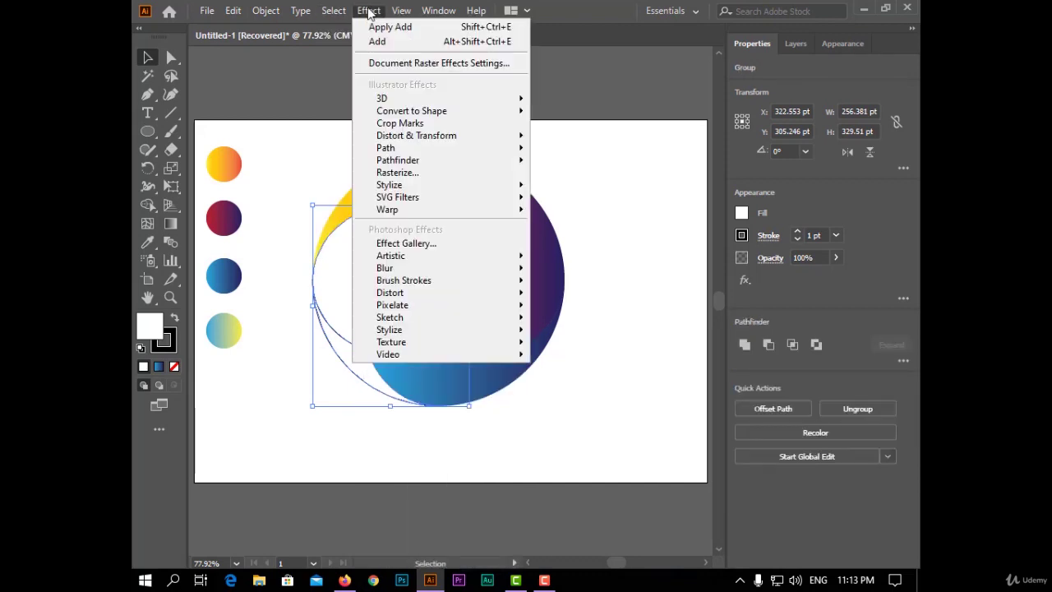
{"action": "mouse_move", "coordinate": [476, 161]}
{"action": "left_click", "coordinate": [596, 162]}
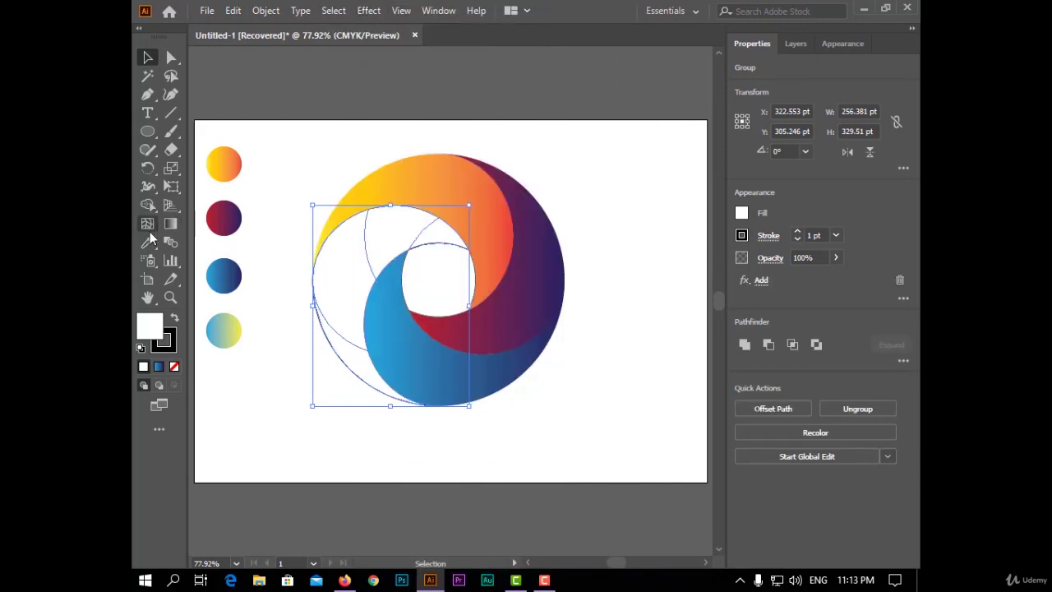
Copy the blue-to-yellow gradient from its swatch onto the left band with the Eyedropper.
{"action": "left_click", "coordinate": [149, 241]}
{"action": "left_click", "coordinate": [229, 326]}
{"action": "left_click", "coordinate": [148, 59]}
Delete the four gradient swatch circles beside the design.
{"action": "left_click", "coordinate": [301, 151]}
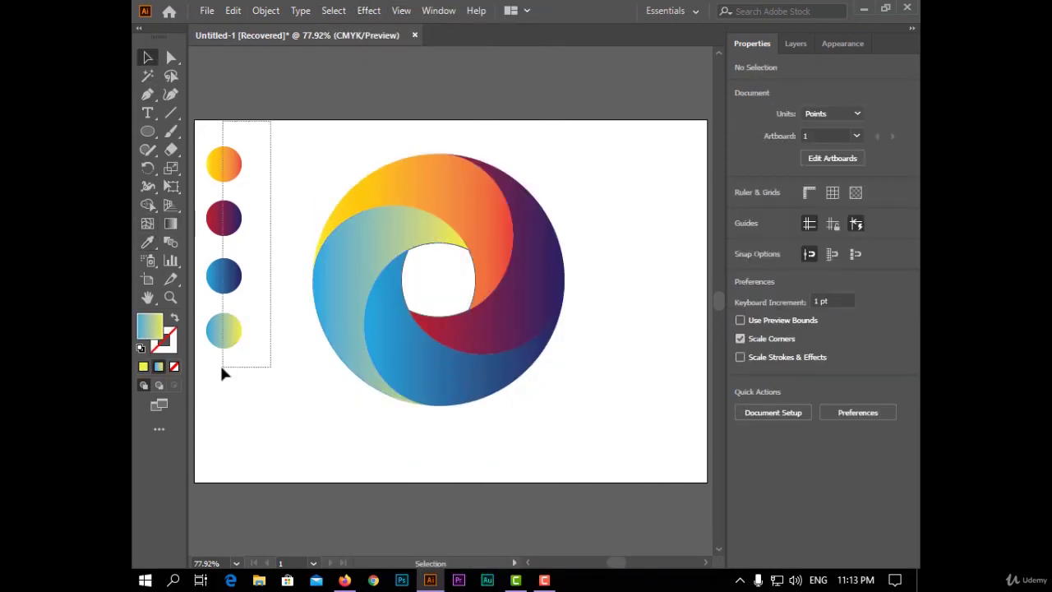
{"action": "left_click_drag", "start_coordinate": [221, 369], "coordinate": [222, 369]}
{"action": "key", "text": "Delete"}
Group all pieces of the circular design and move the group to the centre of the artboard.
{"action": "left_click_drag", "start_coordinate": [413, 431], "coordinate": [454, 438]}
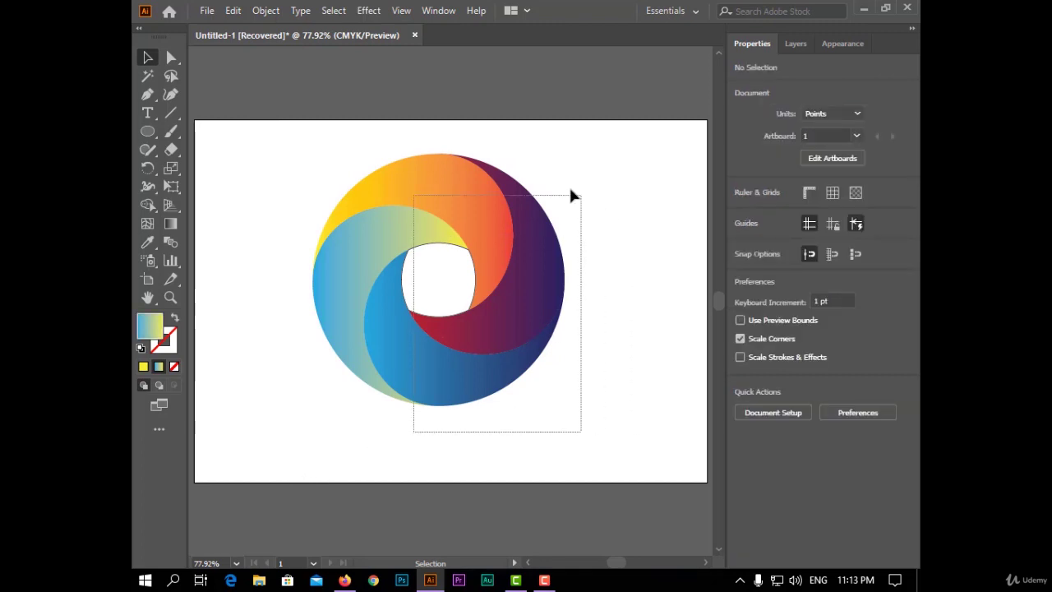
{"action": "left_click_drag", "start_coordinate": [573, 195], "coordinate": [583, 157]}
{"action": "left_click", "coordinate": [795, 344]}
{"action": "key", "text": "ctrl+z"}
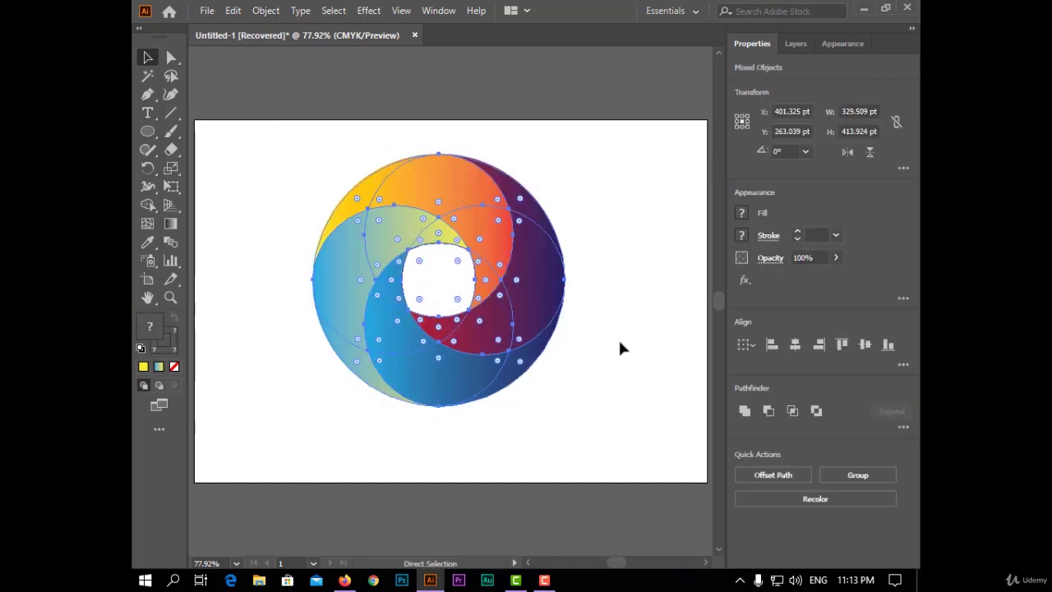
{"action": "right_click", "coordinate": [618, 339]}
{"action": "left_click", "coordinate": [509, 425]}
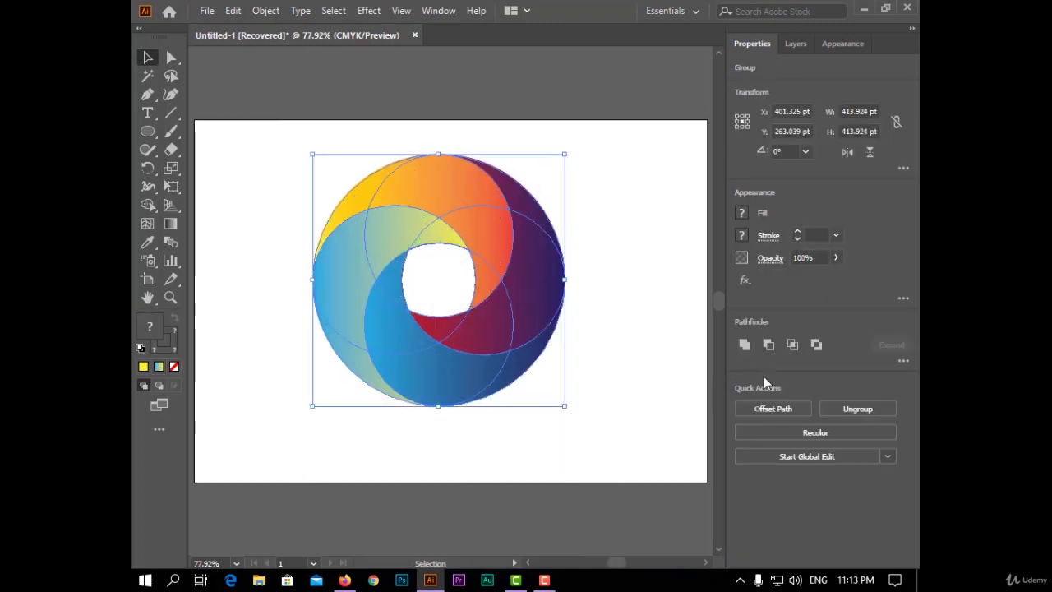
{"action": "left_click", "coordinate": [614, 274]}
{"action": "left_click_drag", "start_coordinate": [538, 285], "coordinate": [551, 307]}
{"action": "left_click", "coordinate": [650, 289]}
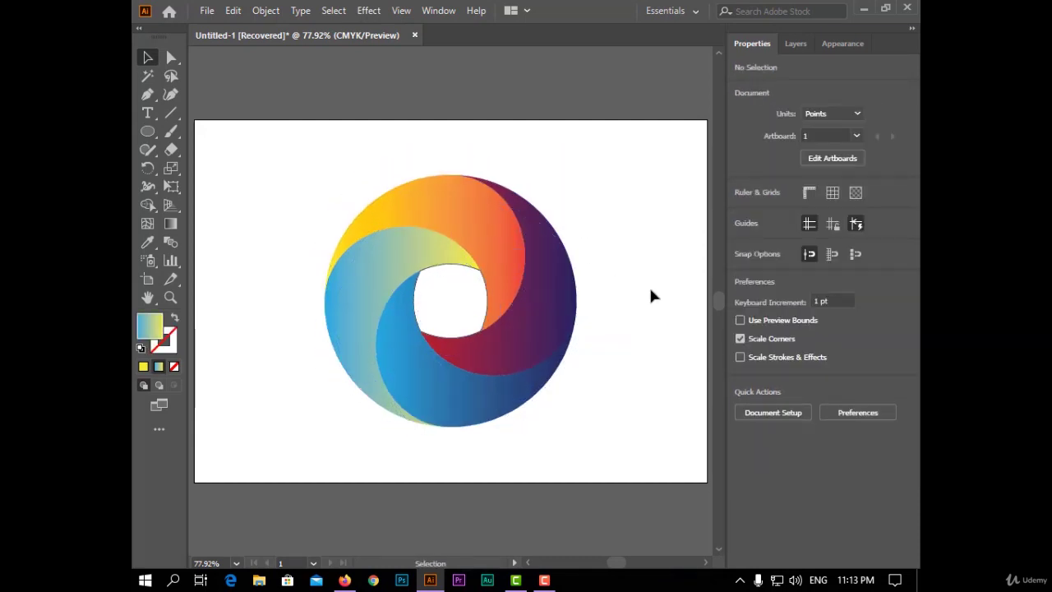
Draw an 841.89 by 595.276 pt rectangle covering the whole artboard.
{"action": "right_click", "coordinate": [148, 134]}
{"action": "left_click", "coordinate": [210, 132]}
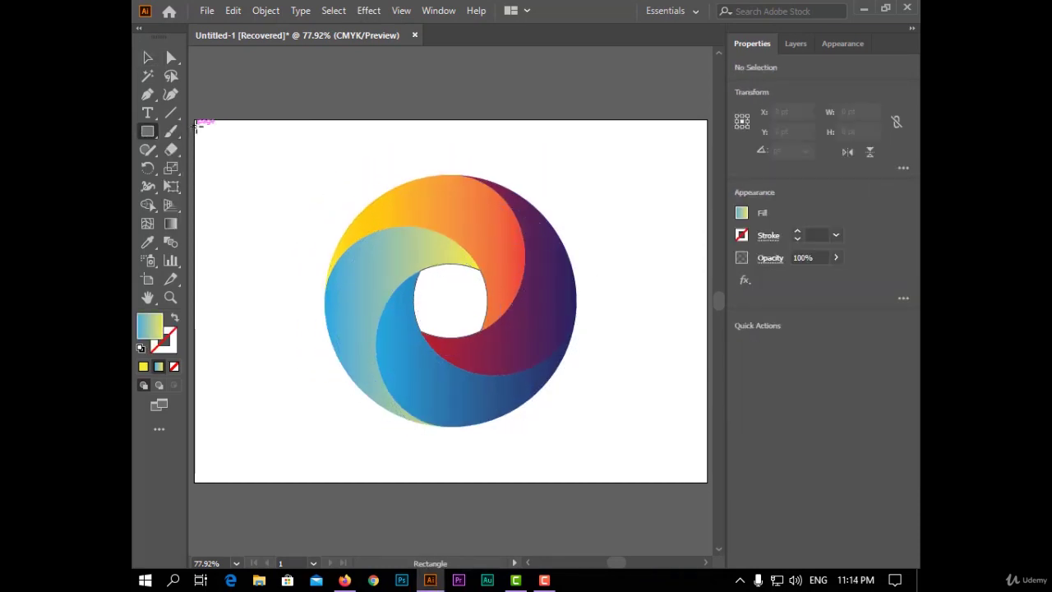
{"action": "left_click_drag", "start_coordinate": [195, 122], "coordinate": [707, 482]}
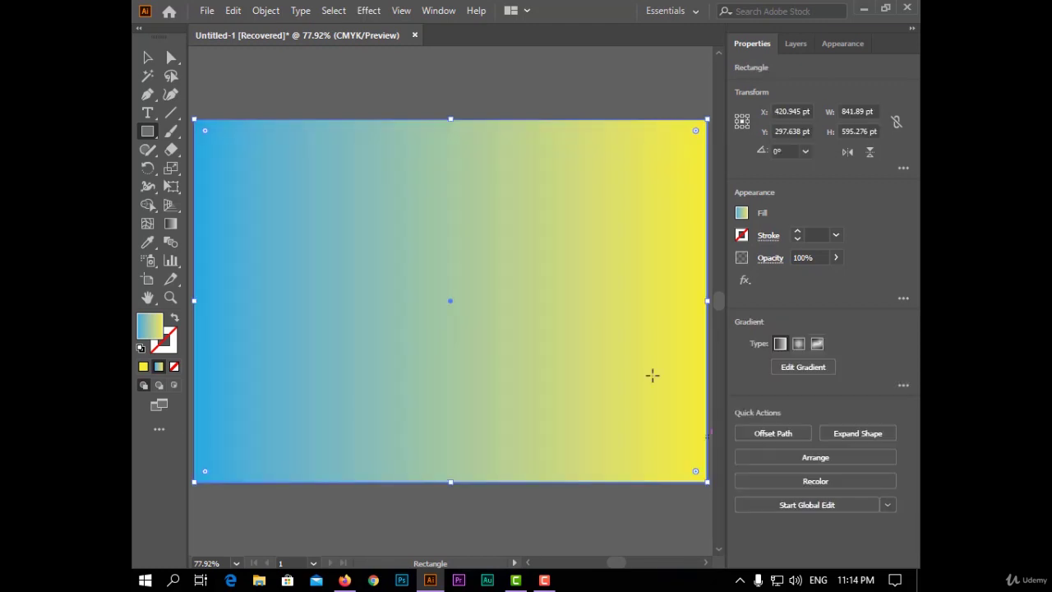
Give the rectangle a radial gradient running from yellow at the centre to blue at the edges.
{"action": "left_click", "coordinate": [798, 343]}
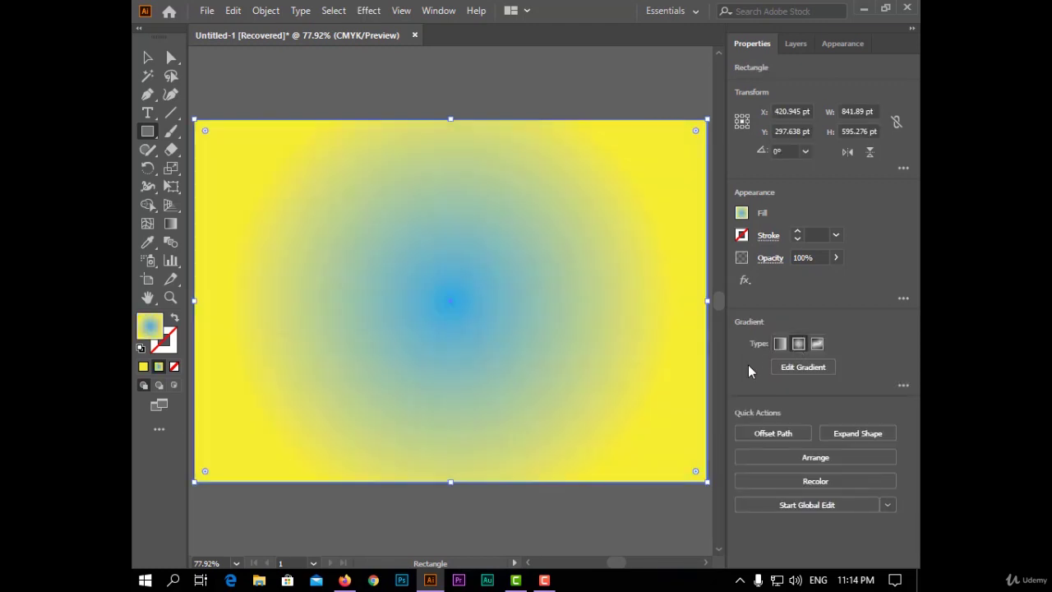
{"action": "left_click", "coordinate": [903, 385]}
{"action": "mouse_move", "coordinate": [881, 327]}
{"action": "left_mouse_down"}
{"action": "mouse_move", "coordinate": [806, 328]}
{"action": "mouse_move", "coordinate": [888, 328]}
{"action": "left_mouse_up"}
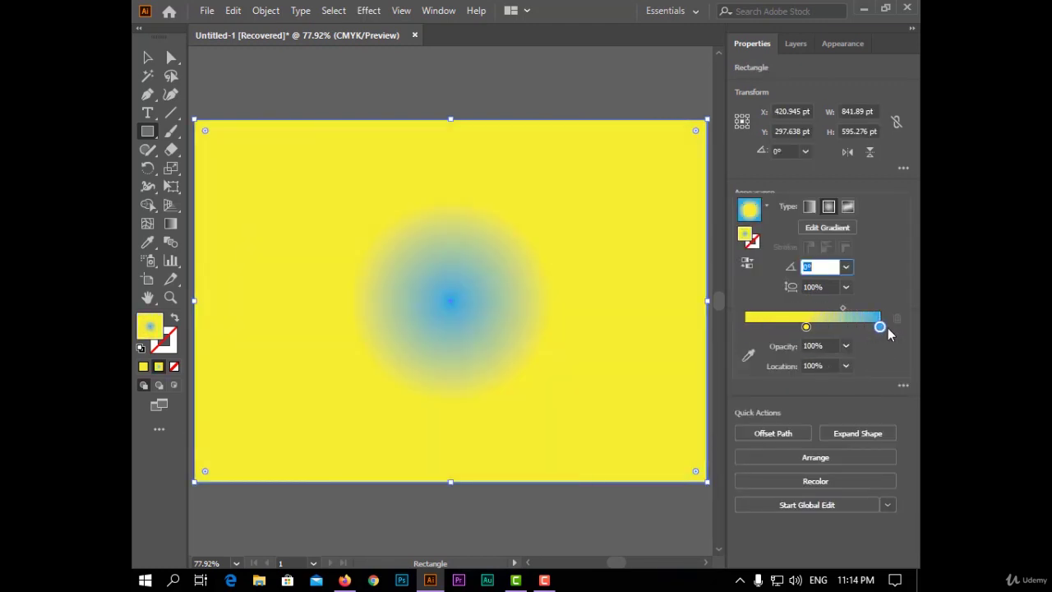
{"action": "left_click_drag", "start_coordinate": [806, 328], "coordinate": [742, 329]}
{"action": "left_click", "coordinate": [417, 185]}
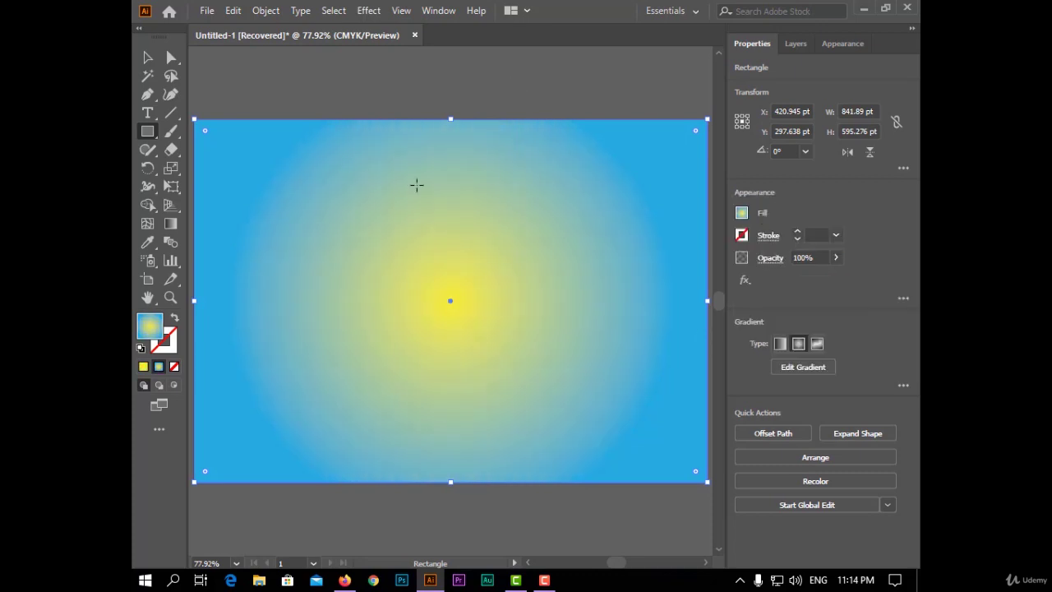
Send the gradient rectangle behind the circular design and deselect it.
{"action": "right_click", "coordinate": [354, 201]}
{"action": "mouse_move", "coordinate": [407, 455]}
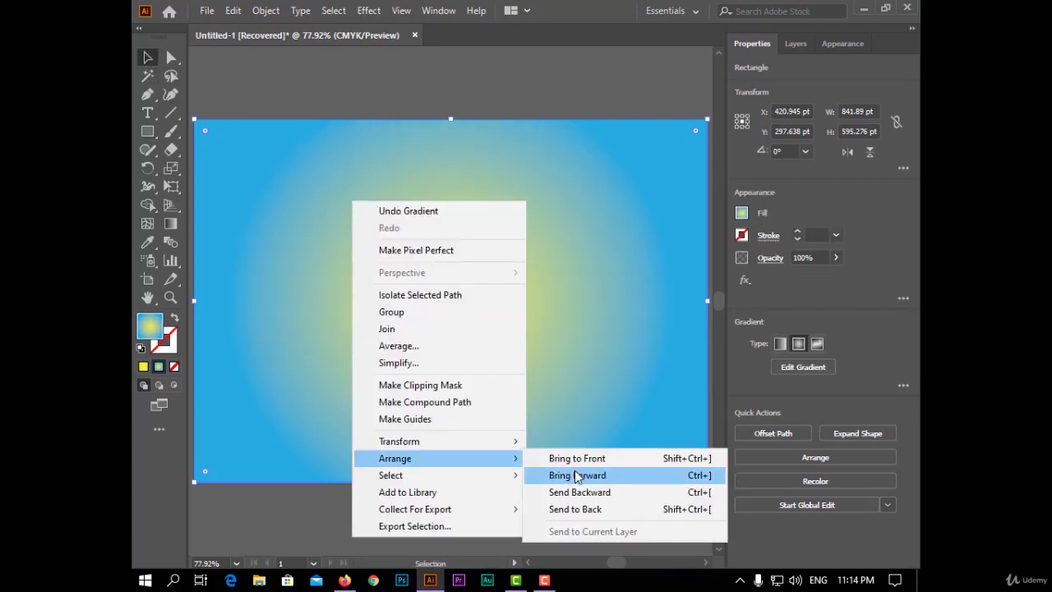
{"action": "left_click", "coordinate": [615, 504]}
{"action": "left_click", "coordinate": [598, 487]}
{"action": "left_click", "coordinate": [460, 312]}
{"action": "left_click", "coordinate": [620, 516]}
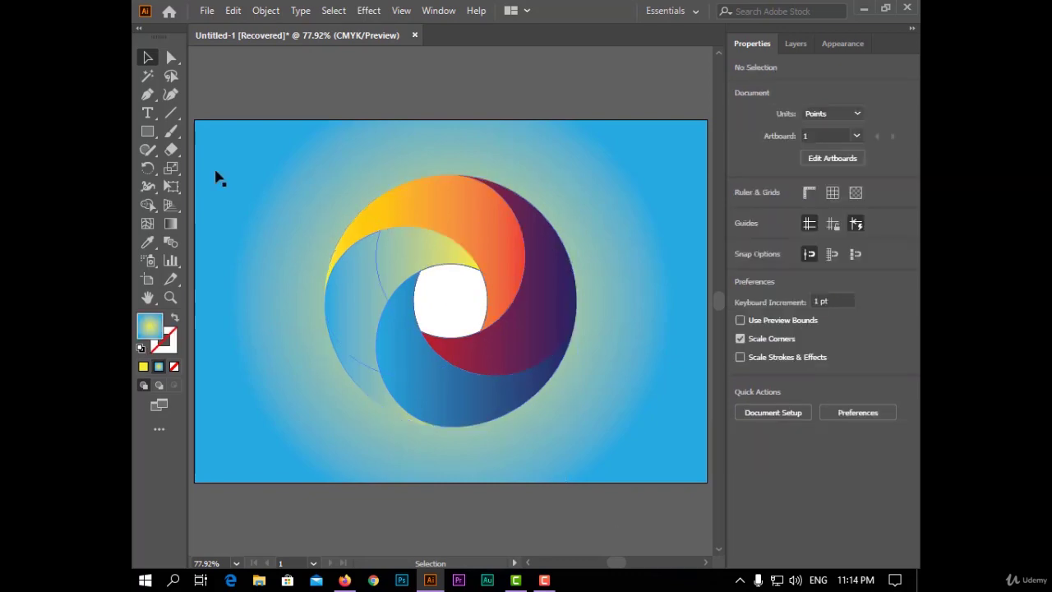
Delete the white shape in the middle of the circular design with the Direct Selection tool.
{"action": "left_click", "coordinate": [171, 58]}
{"action": "left_click", "coordinate": [464, 302]}
{"action": "key", "text": "Delete"}
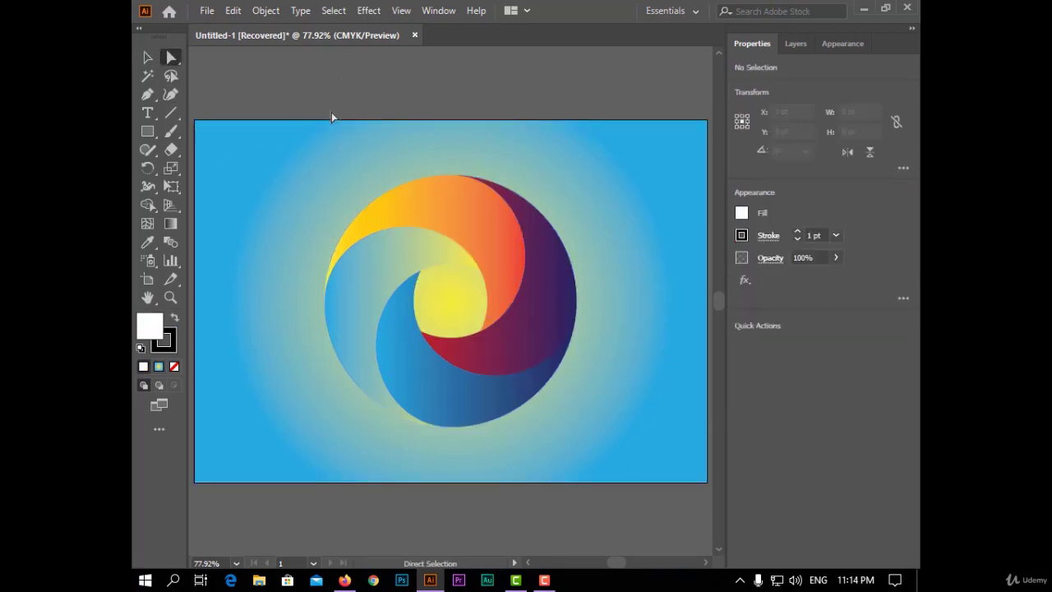
{"action": "key", "text": "v"}
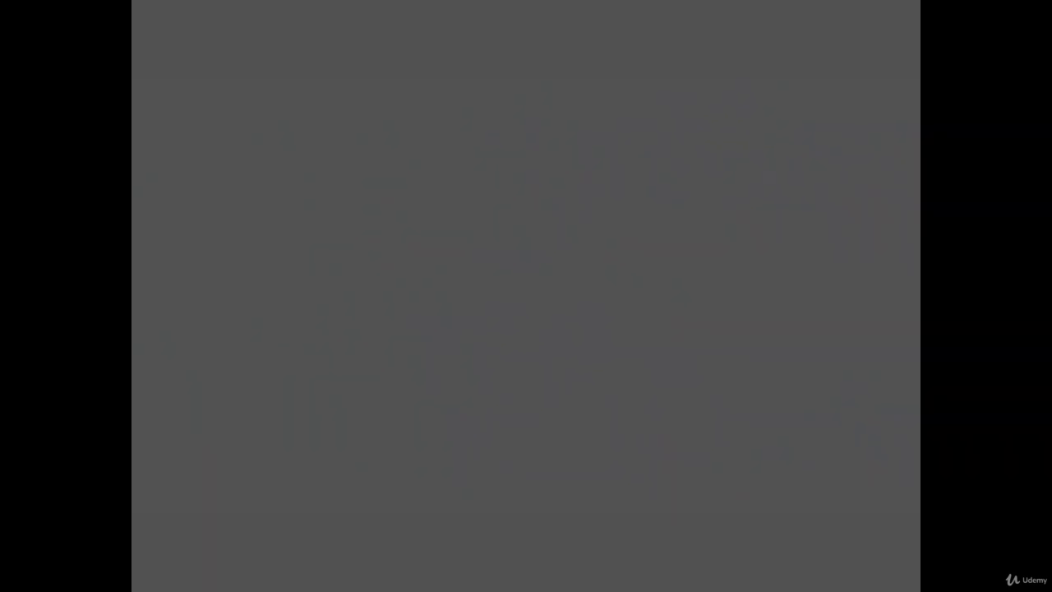